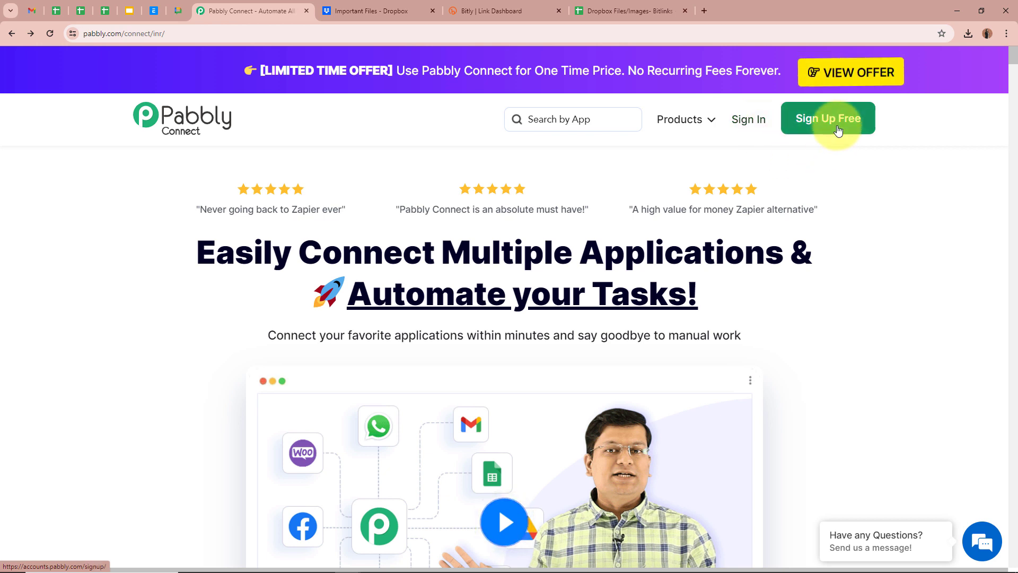
Sign in to the Pabbly account and open Pabbly Connect
{"action": "left_click", "coordinate": [748, 127]}
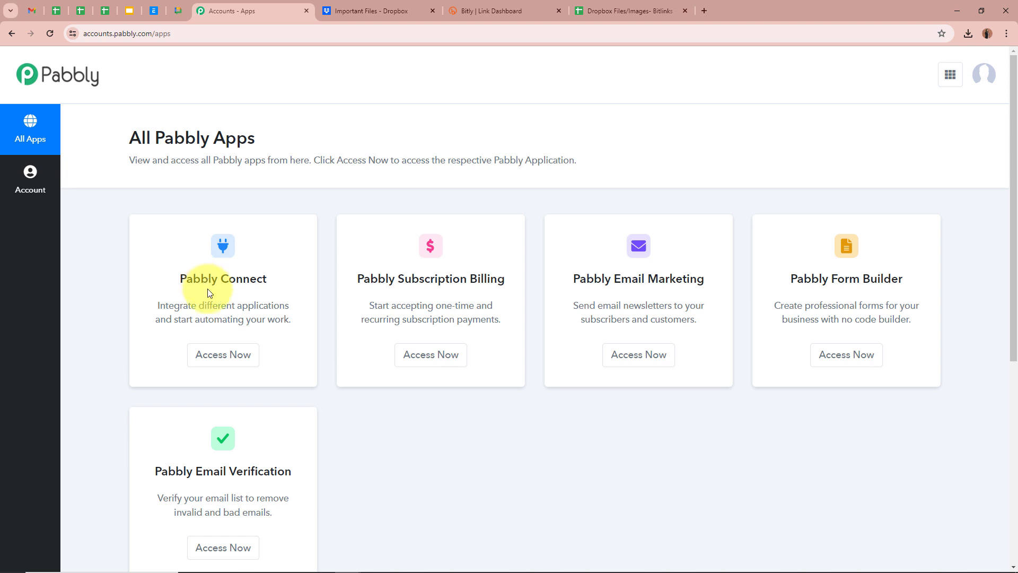
{"action": "left_click", "coordinate": [222, 355]}
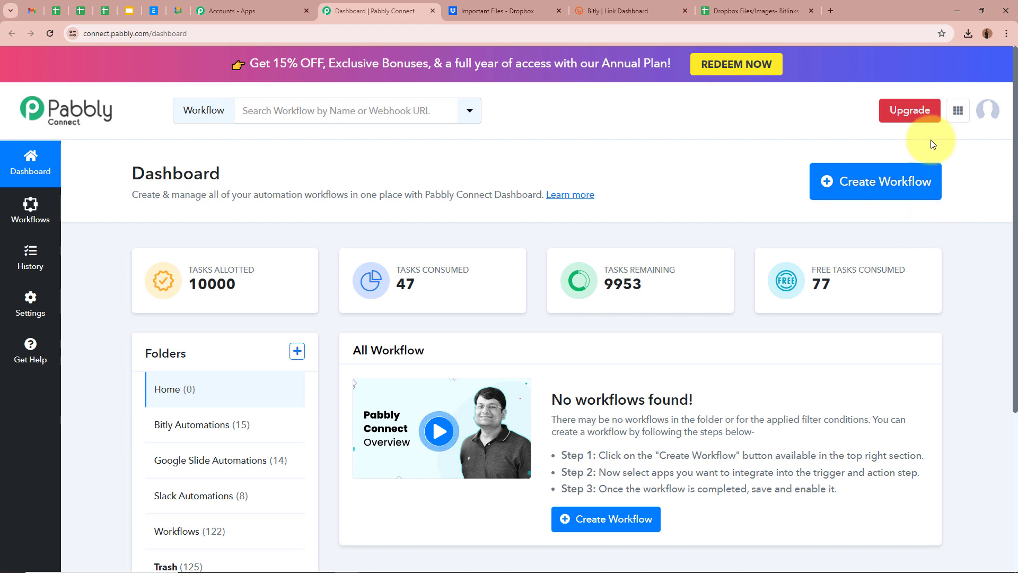
Create a workflow named "Create Bitlinks for New Dropbox Files using Bitly" in the Bitly Automations folder
{"action": "left_click", "coordinate": [889, 196]}
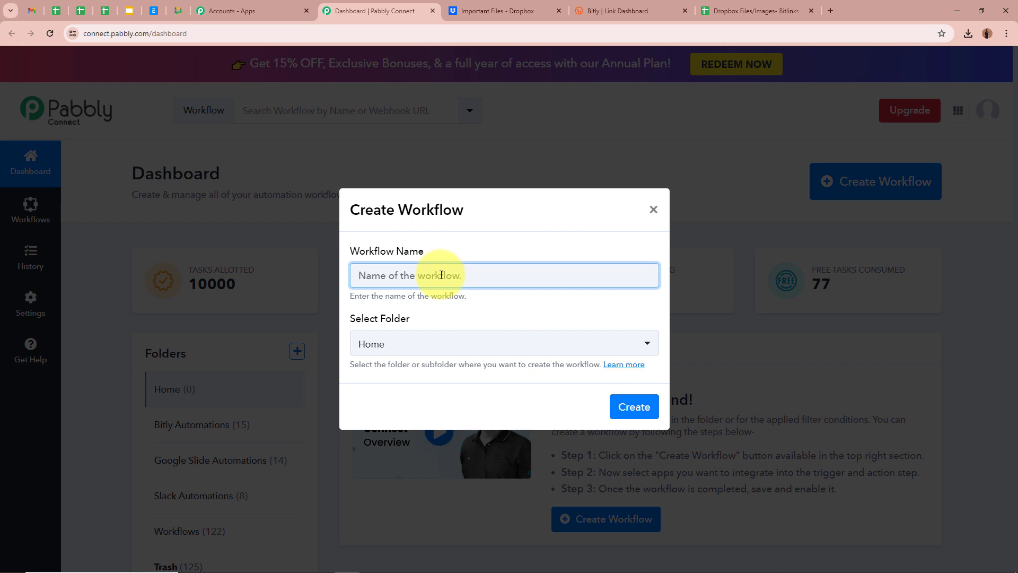
{"action": "type", "text": "Create Bitlinks for New Dropbox Files using Bitly"}
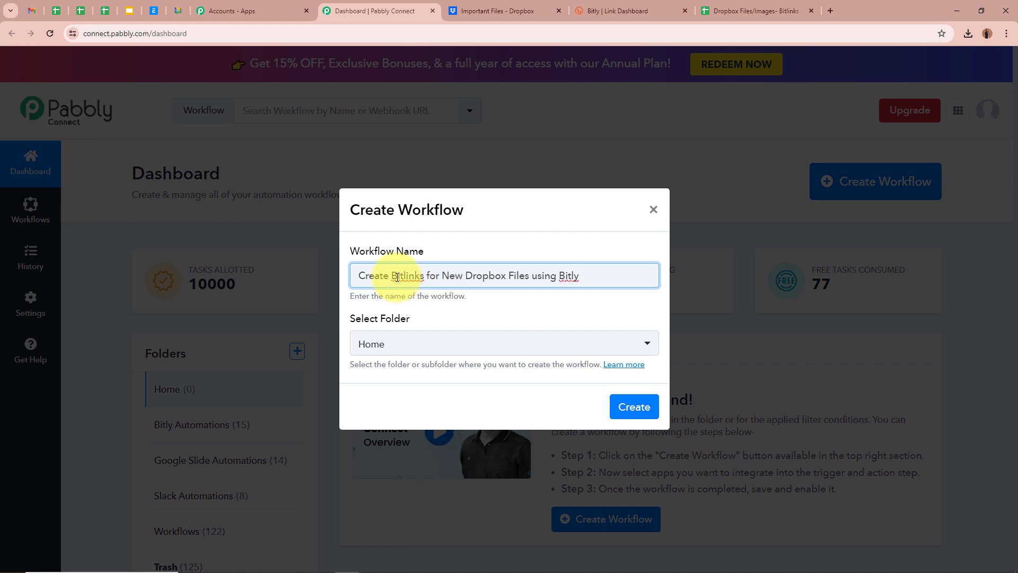
{"action": "left_click", "coordinate": [579, 318]}
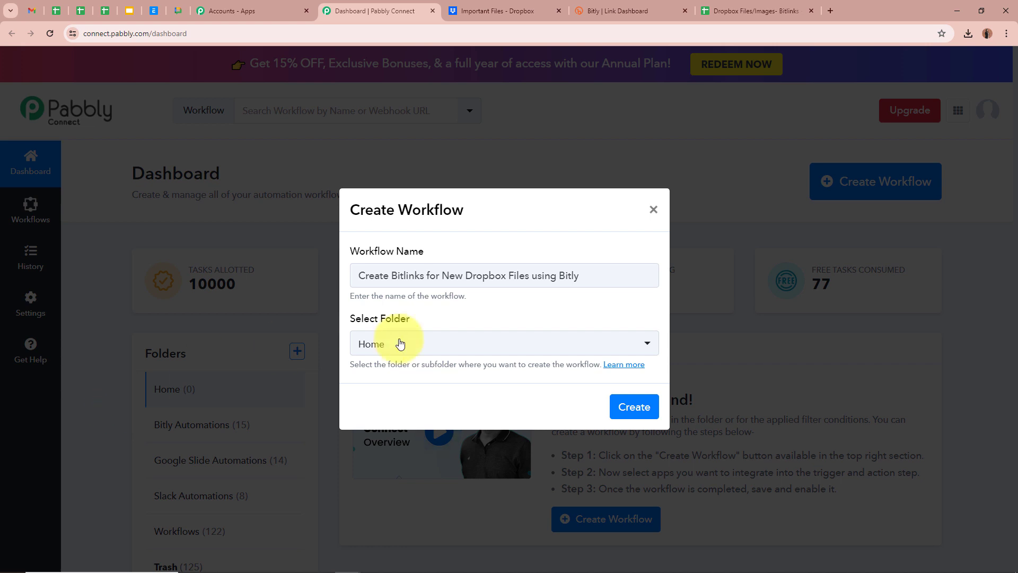
{"action": "left_click_drag", "start_coordinate": [580, 275], "coordinate": [342, 276]}
{"action": "left_click", "coordinate": [570, 306]}
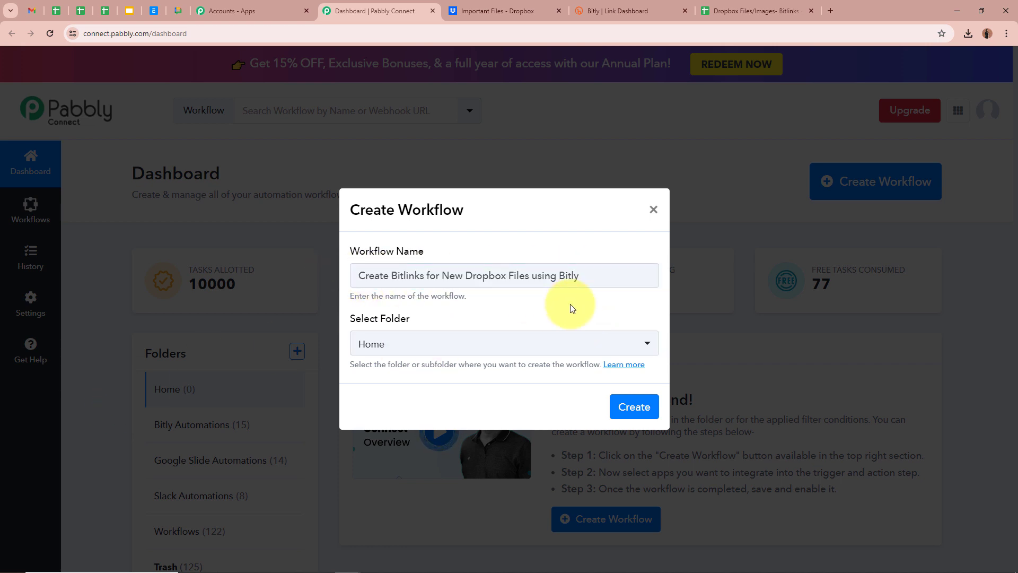
{"action": "left_click", "coordinate": [648, 346]}
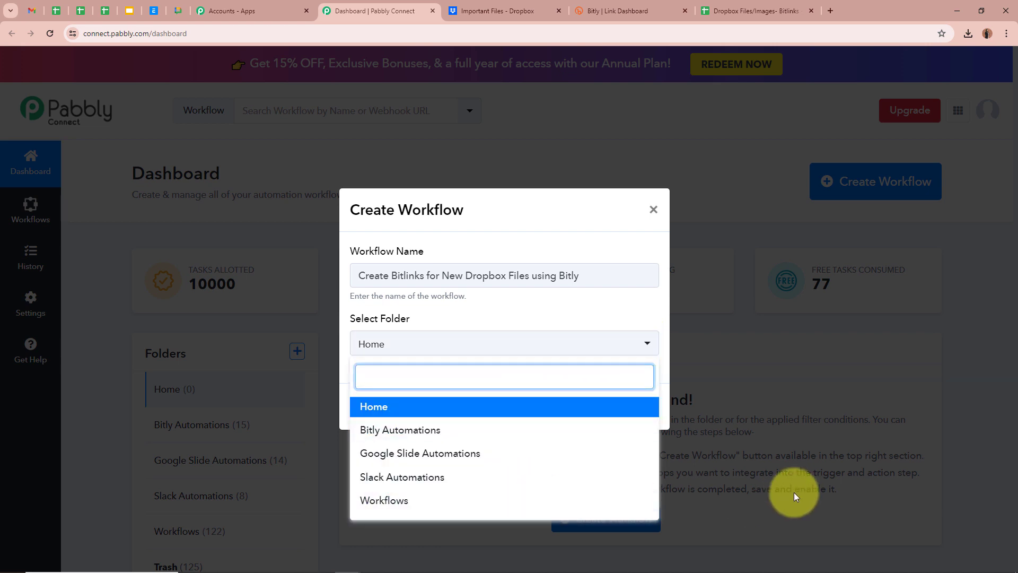
{"action": "left_click", "coordinate": [479, 430]}
{"action": "left_click", "coordinate": [470, 384]}
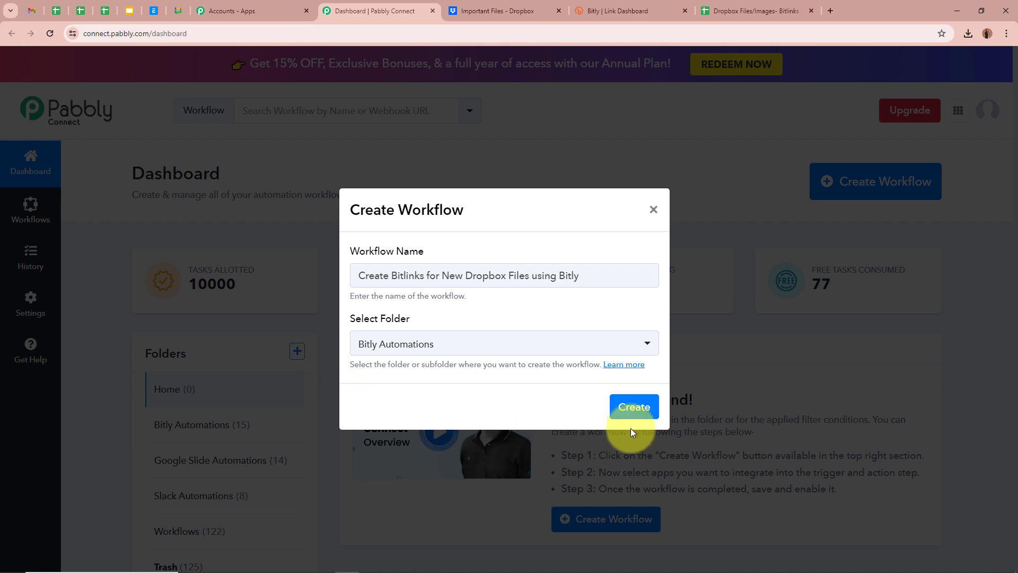
{"action": "left_click", "coordinate": [642, 409]}
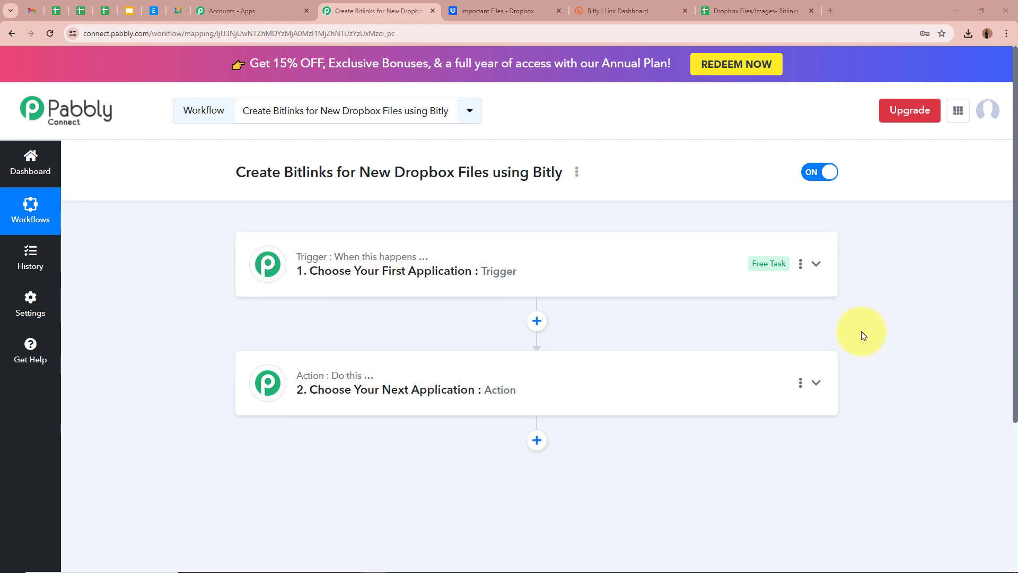
Set the workflow's trigger application to Dropbox with New File as the trigger event
{"action": "left_click", "coordinate": [816, 263]}
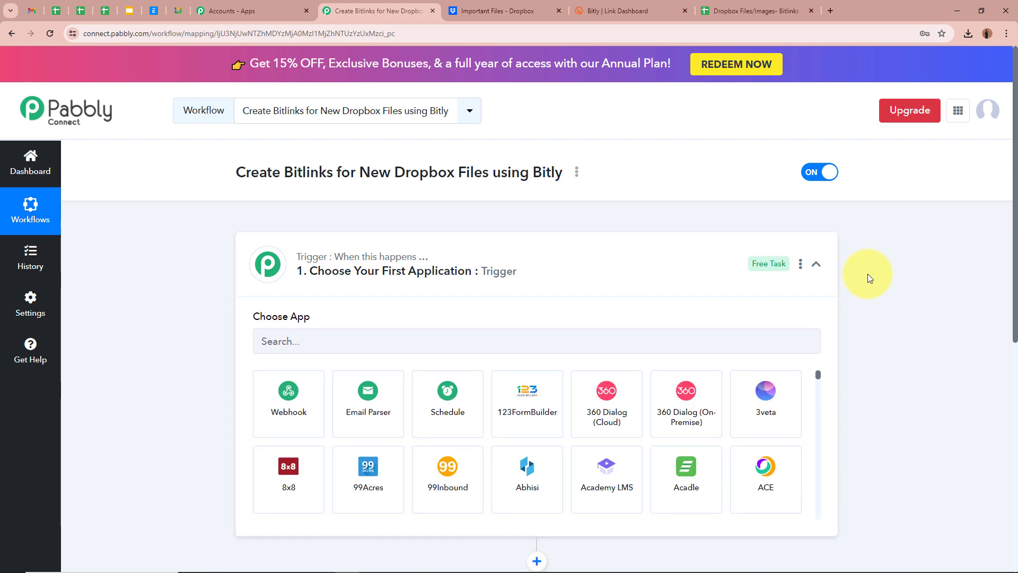
{"action": "left_click", "coordinate": [350, 347]}
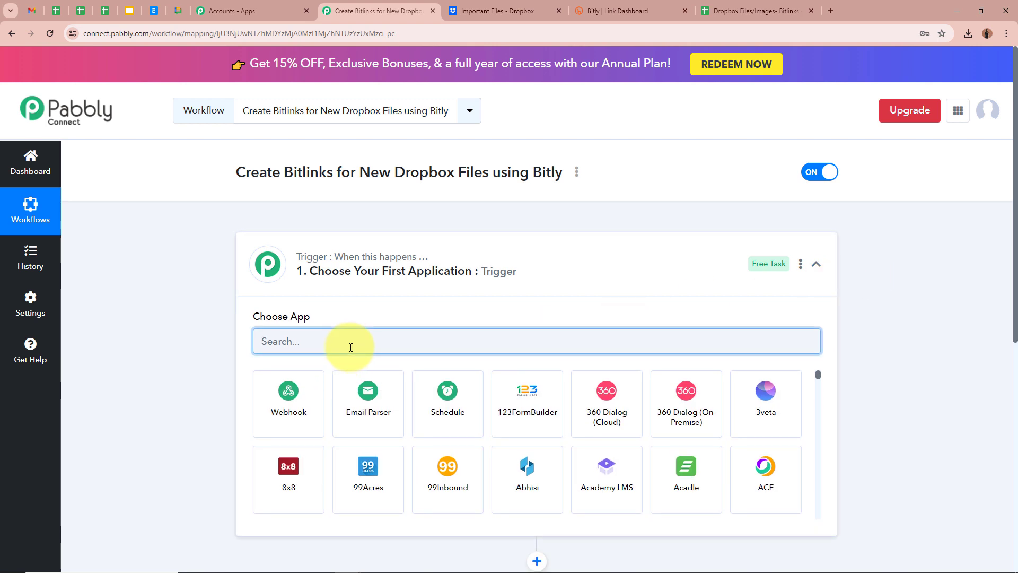
{"action": "type", "text": "Drop"}
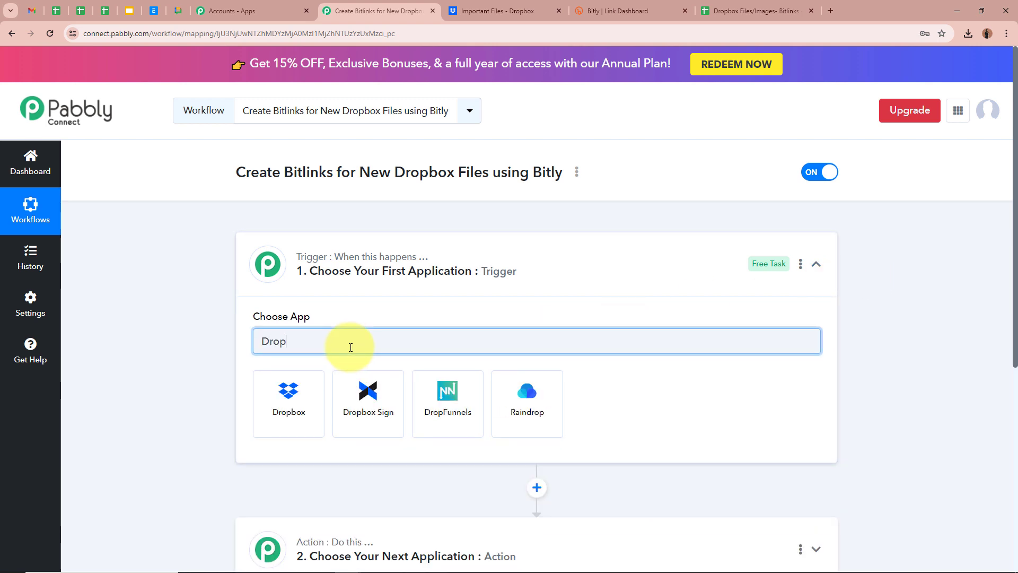
{"action": "left_click", "coordinate": [286, 403]}
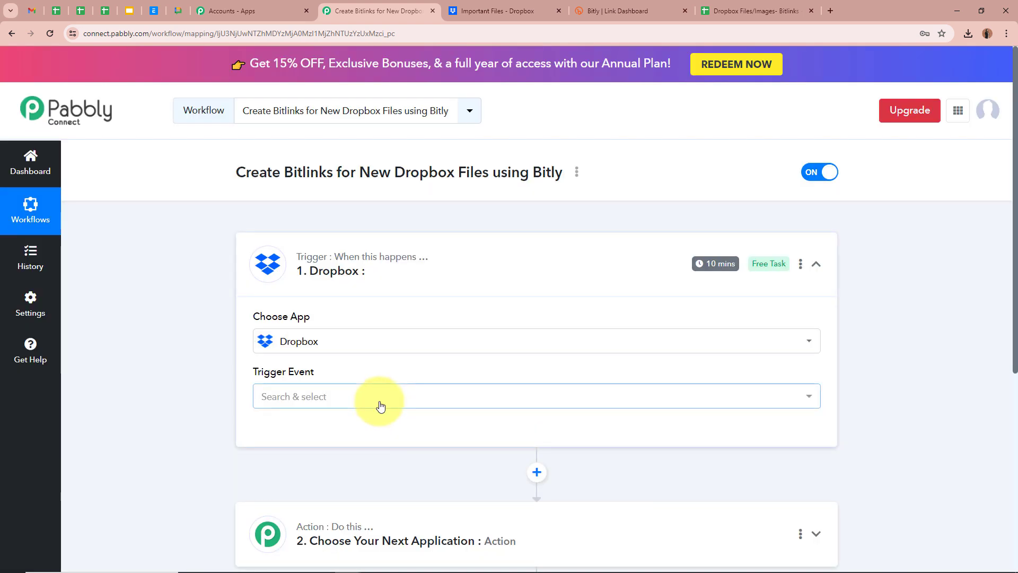
{"action": "left_click", "coordinate": [381, 406]}
{"action": "left_click", "coordinate": [295, 459]}
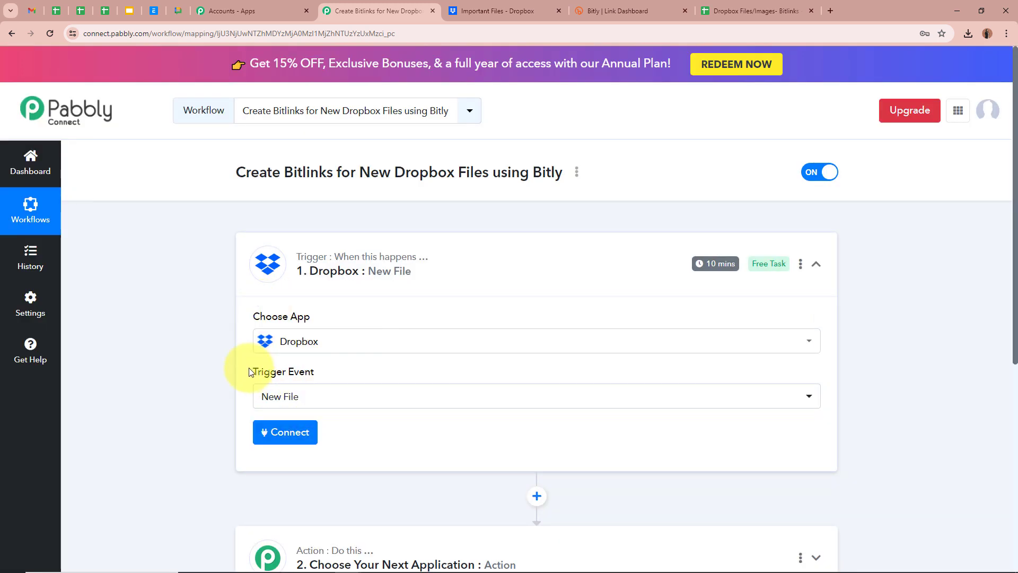
Check the Important Files folder in Dropbox and authorize a new Dropbox connection for the workflow's trigger
{"action": "left_click", "coordinate": [530, 18]}
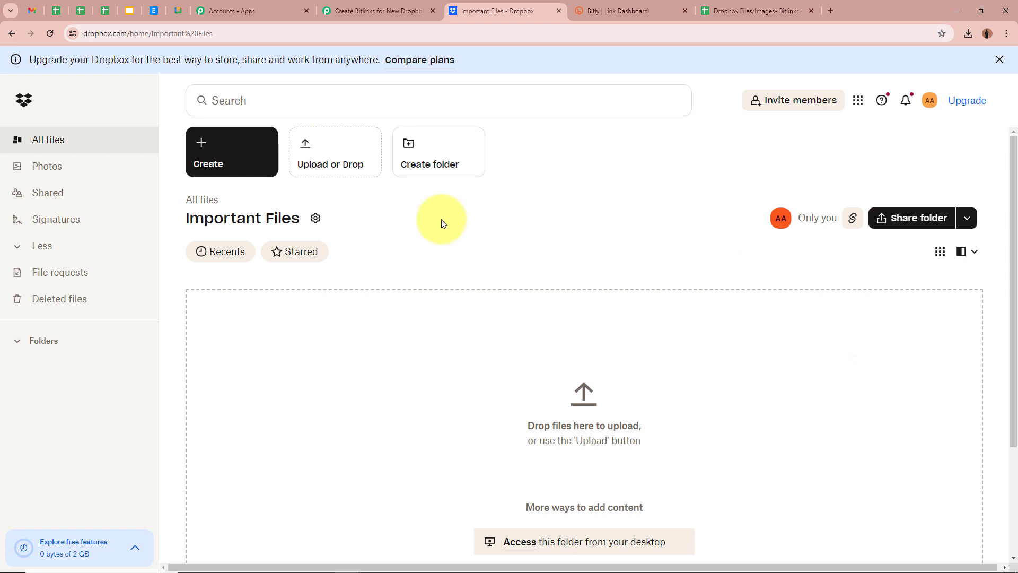
{"action": "left_click", "coordinate": [370, 9]}
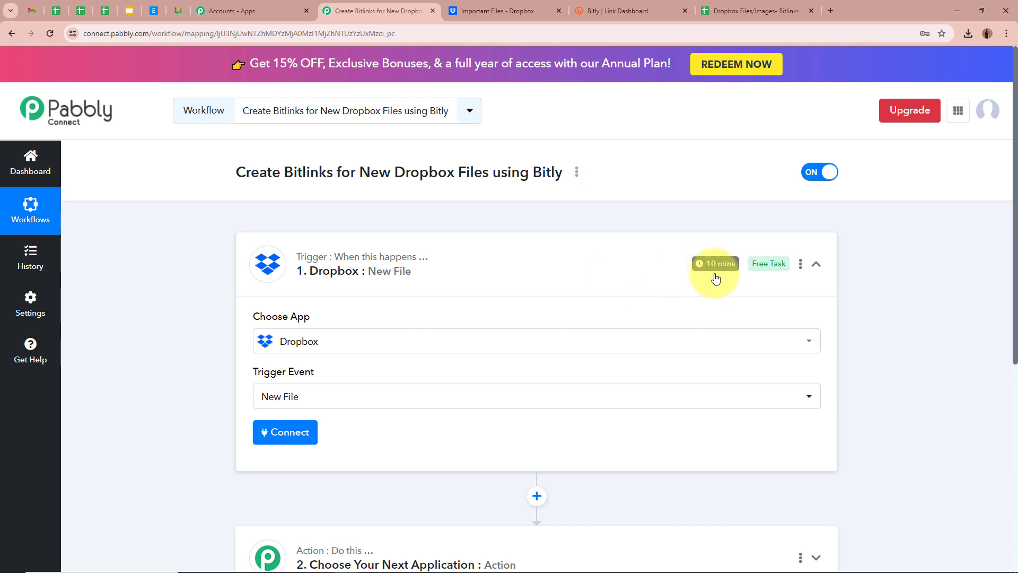
{"action": "mouse_move", "coordinate": [718, 272]}
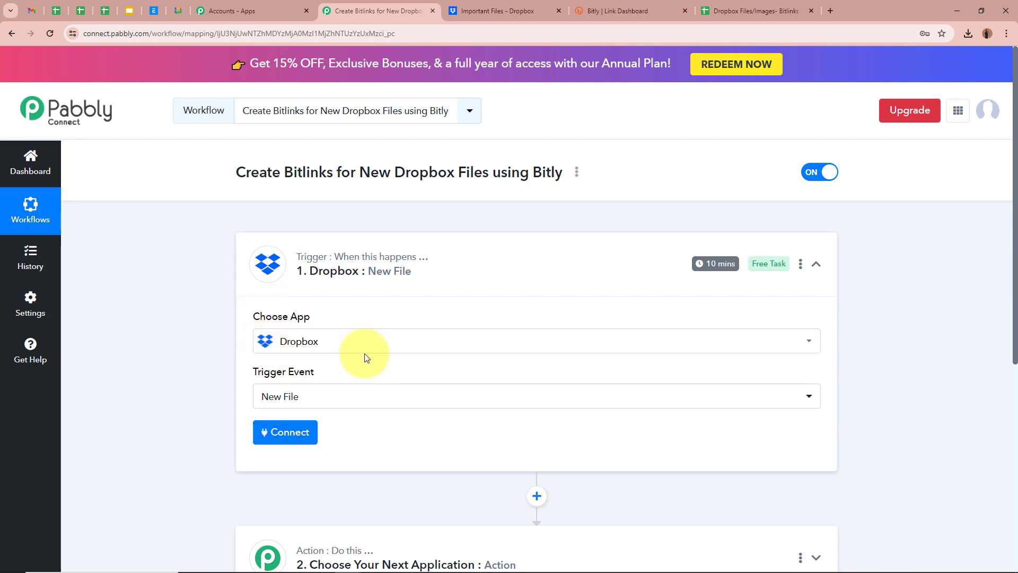
{"action": "left_click", "coordinate": [282, 432]}
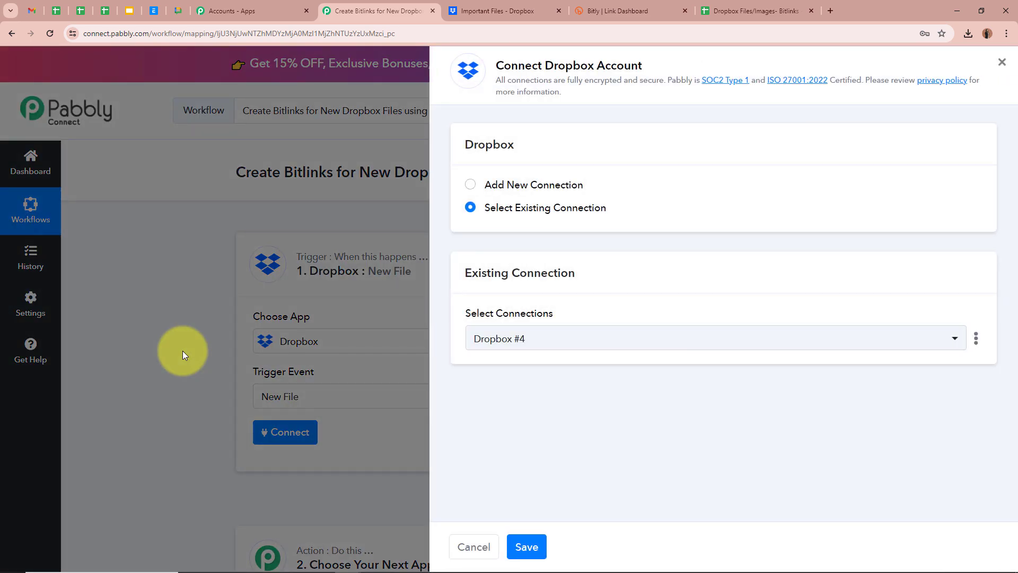
{"action": "left_click", "coordinate": [473, 186]}
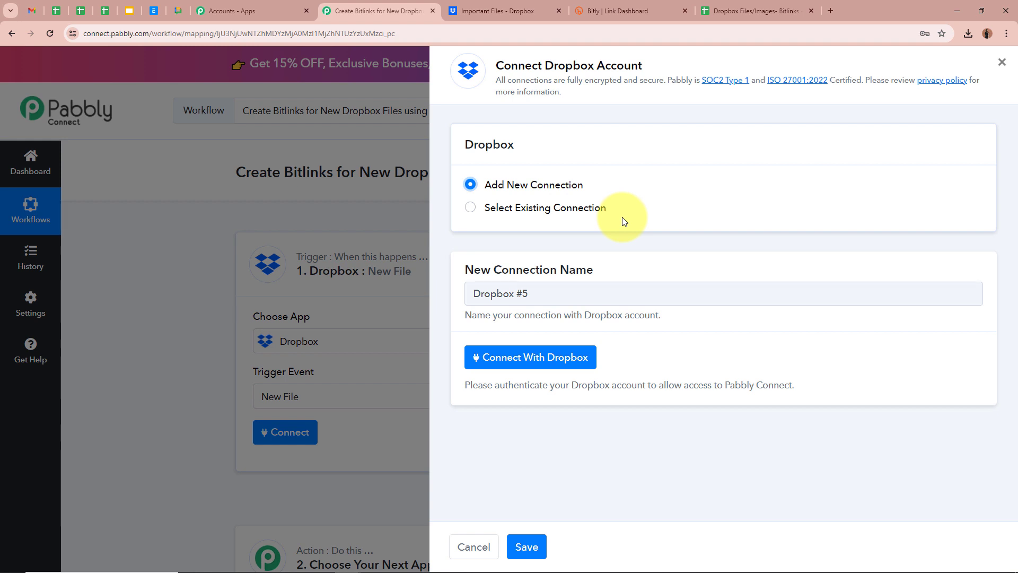
{"action": "left_click", "coordinate": [556, 357]}
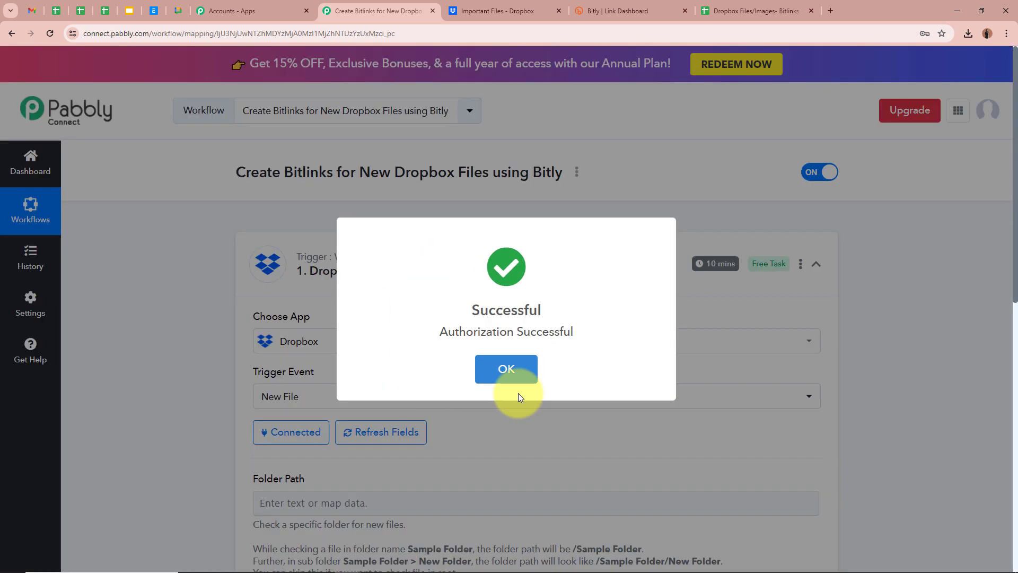
{"action": "left_click", "coordinate": [513, 374]}
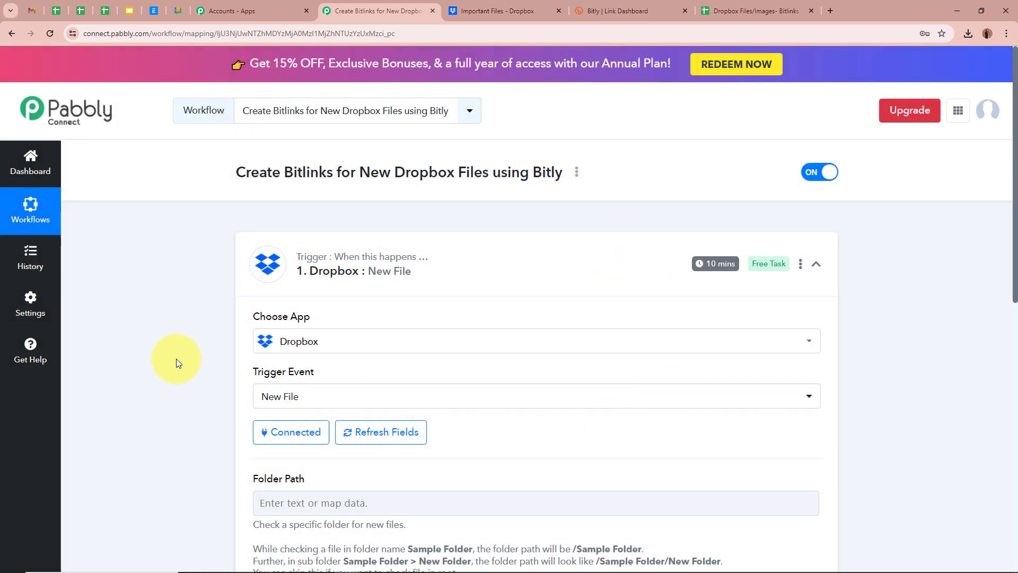
Set the Dropbox trigger's folder path to /Important Files, matching the folder name shown in Dropbox
{"action": "scroll", "coordinate": [176, 359], "scroll_direction": "down", "scroll_amount": 5}
{"action": "left_click_drag", "start_coordinate": [338, 211], "coordinate": [194, 212]}
{"action": "left_click", "coordinate": [157, 226]}
{"action": "left_click_drag", "start_coordinate": [249, 282], "coordinate": [479, 325]}
{"action": "left_click", "coordinate": [87, 282]}
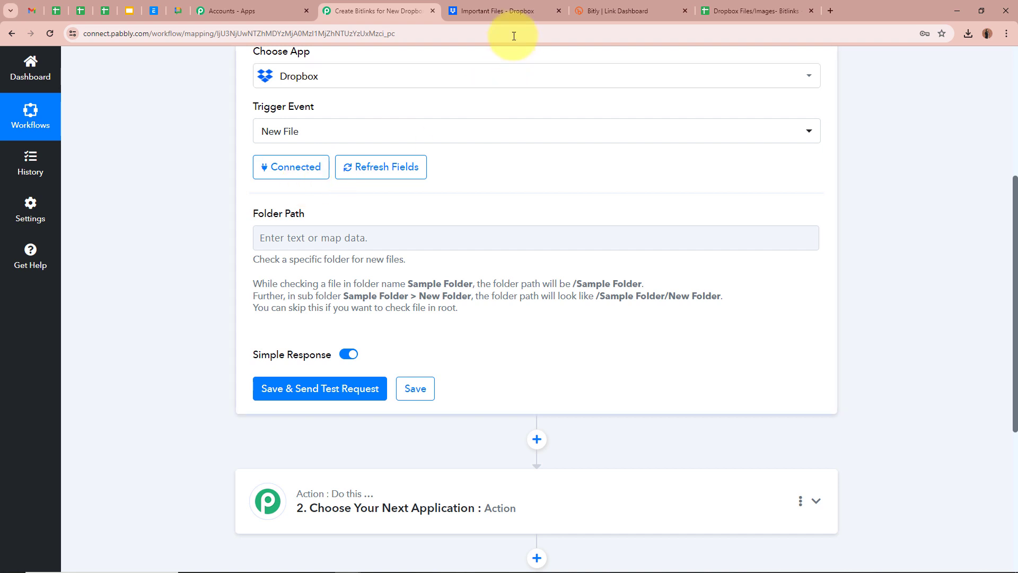
{"action": "left_click", "coordinate": [501, 11]}
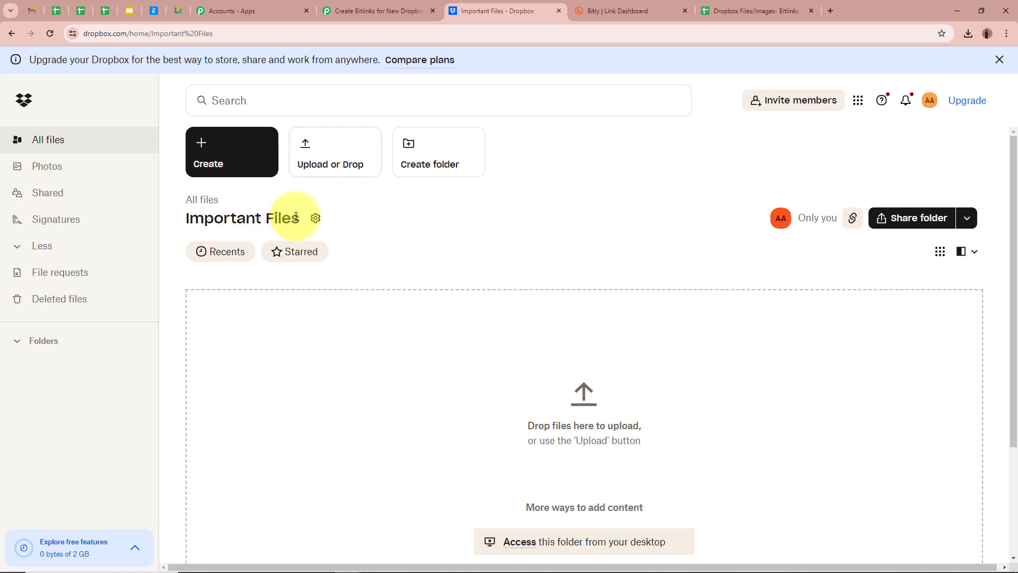
{"action": "left_click", "coordinate": [371, 11]}
{"action": "left_click", "coordinate": [352, 238]}
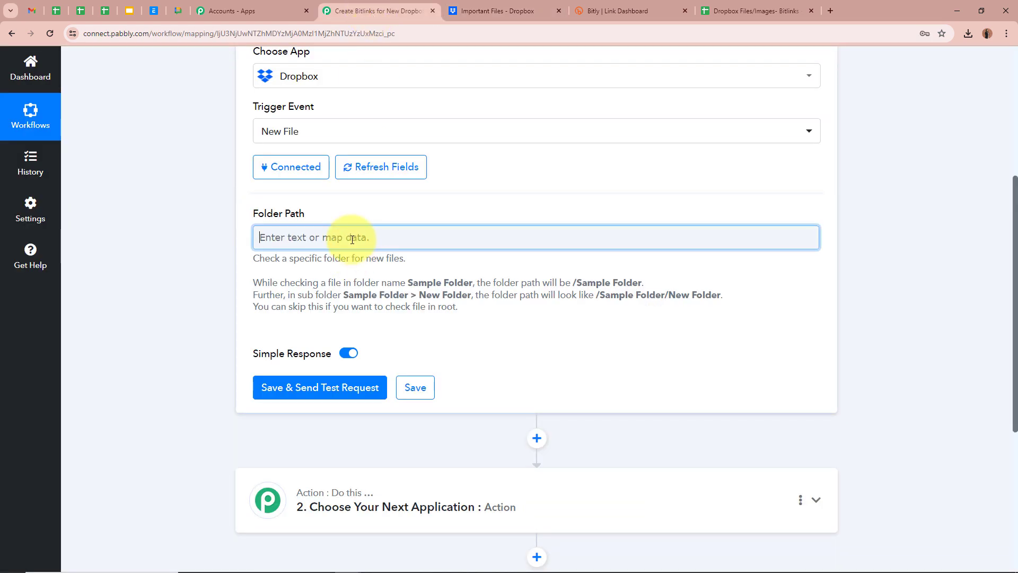
{"action": "type", "text": "Important Files"}
{"action": "left_click", "coordinate": [403, 289]}
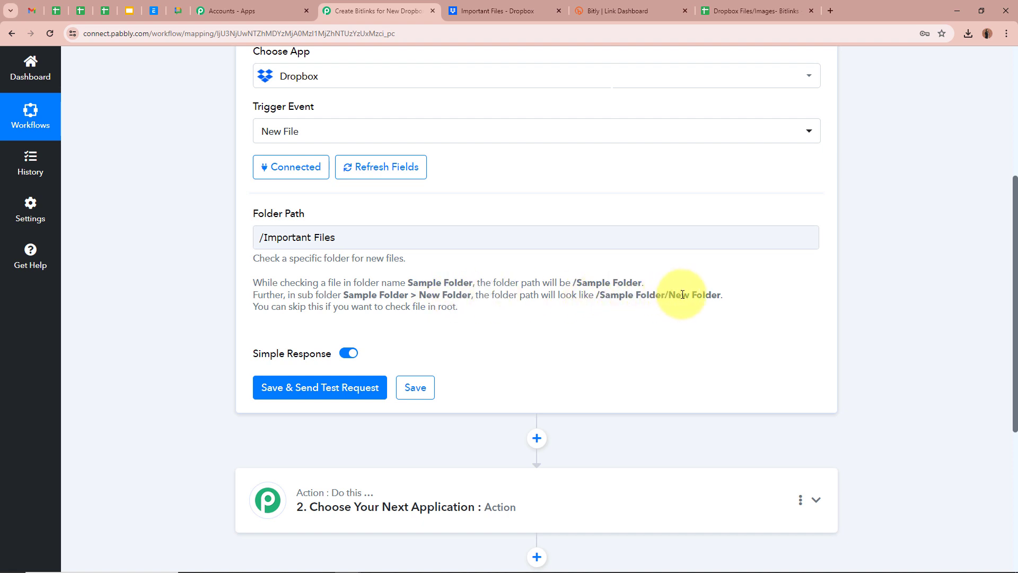
Compare the trigger's folder path with the folder name in Dropbox and review the trigger settings
{"action": "left_click", "coordinate": [533, 11]}
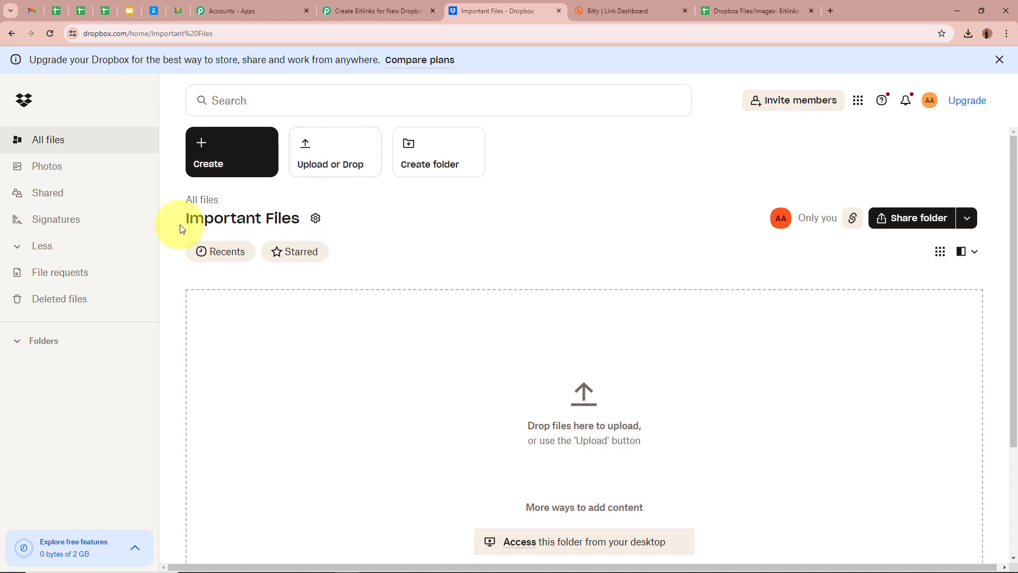
{"action": "left_click", "coordinate": [378, 6]}
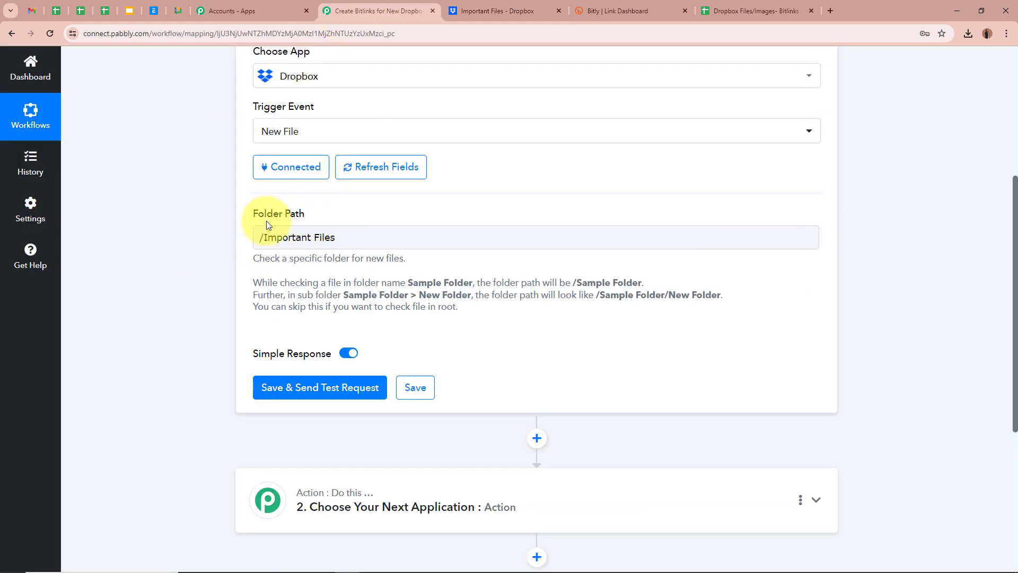
{"action": "scroll", "coordinate": [176, 317], "scroll_direction": "down", "scroll_amount": 1}
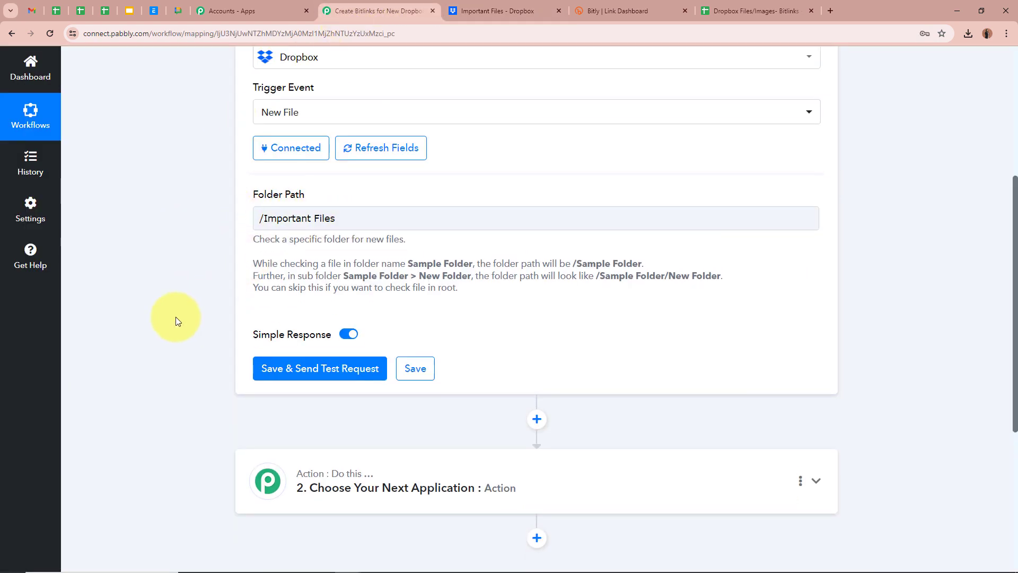
{"action": "scroll", "coordinate": [183, 293], "scroll_direction": "up", "scroll_amount": 6}
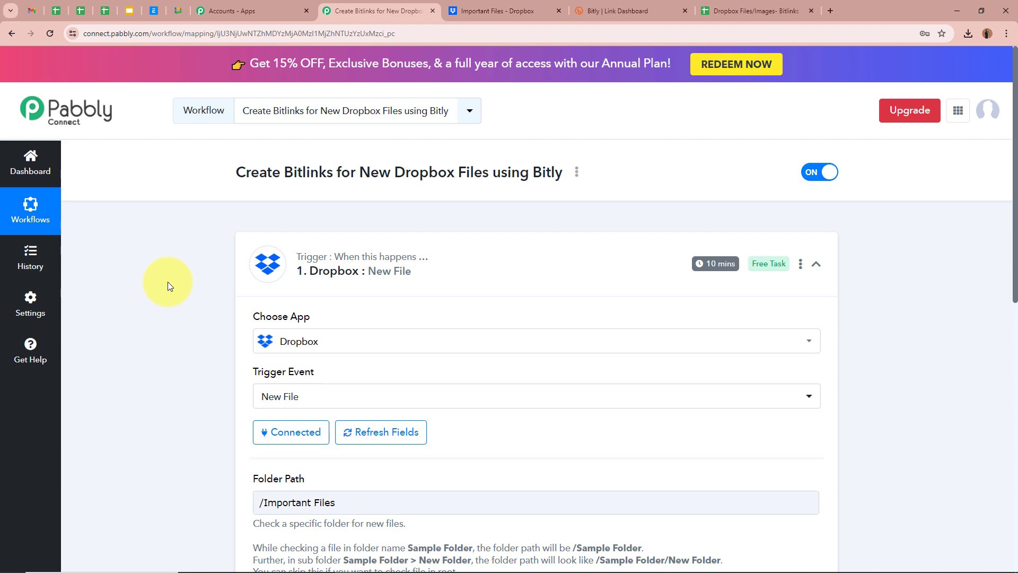
{"action": "scroll", "coordinate": [168, 281], "scroll_direction": "down", "scroll_amount": 5}
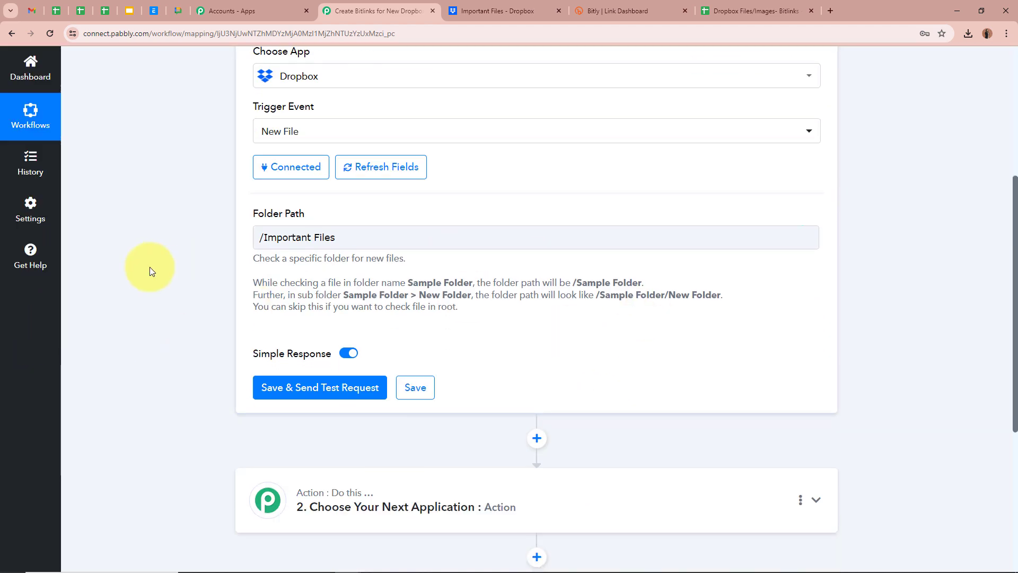
{"action": "scroll", "coordinate": [192, 261], "scroll_direction": "up", "scroll_amount": 5}
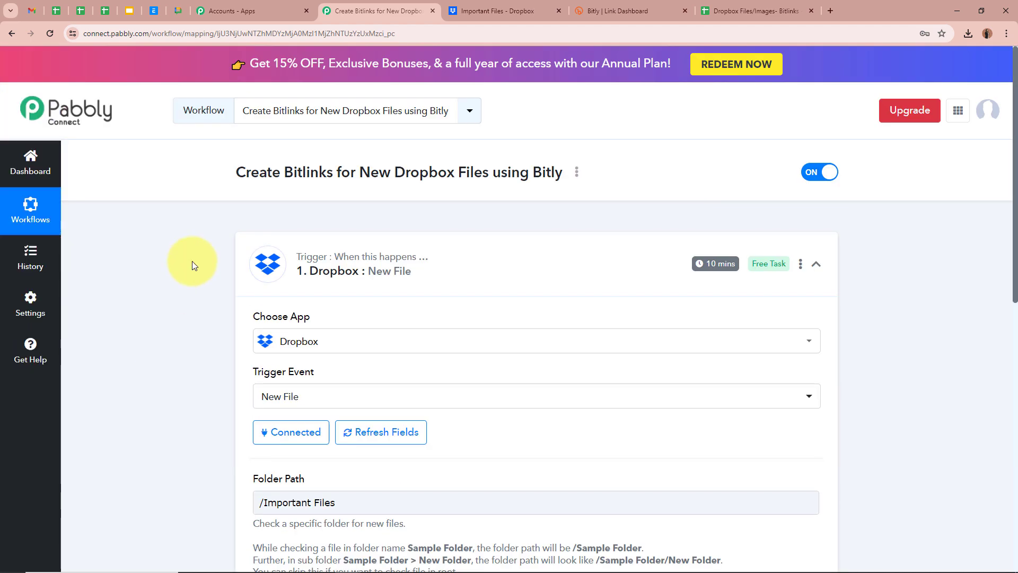
Switch to Dropbox and upload the Mountains JPG file from Downloads to the Important Files folder
{"action": "left_click", "coordinate": [525, 11]}
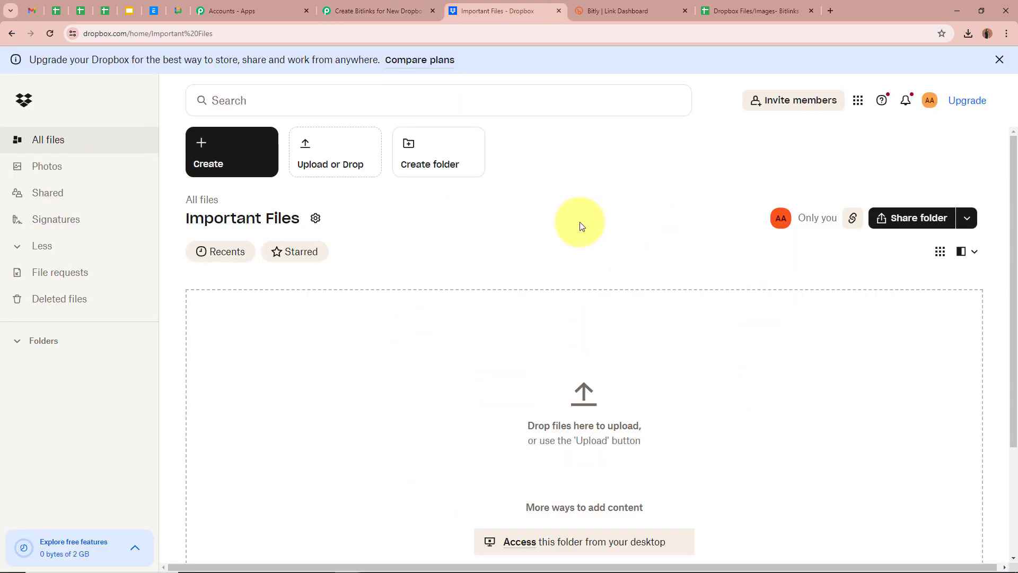
{"action": "left_click", "coordinate": [364, 157]}
{"action": "left_click", "coordinate": [350, 206]}
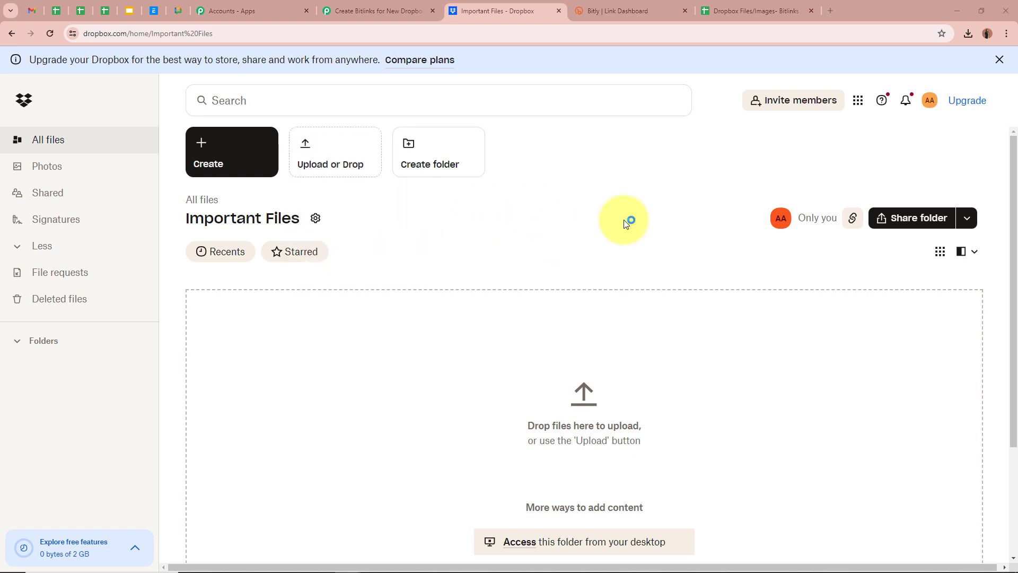
{"action": "left_click", "coordinate": [188, 87]}
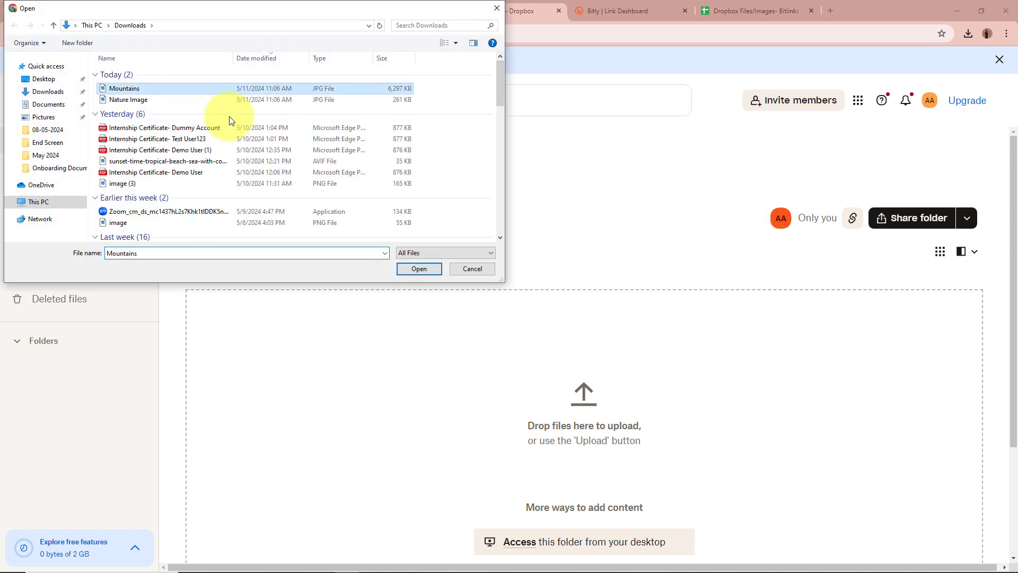
{"action": "left_click", "coordinate": [419, 268]}
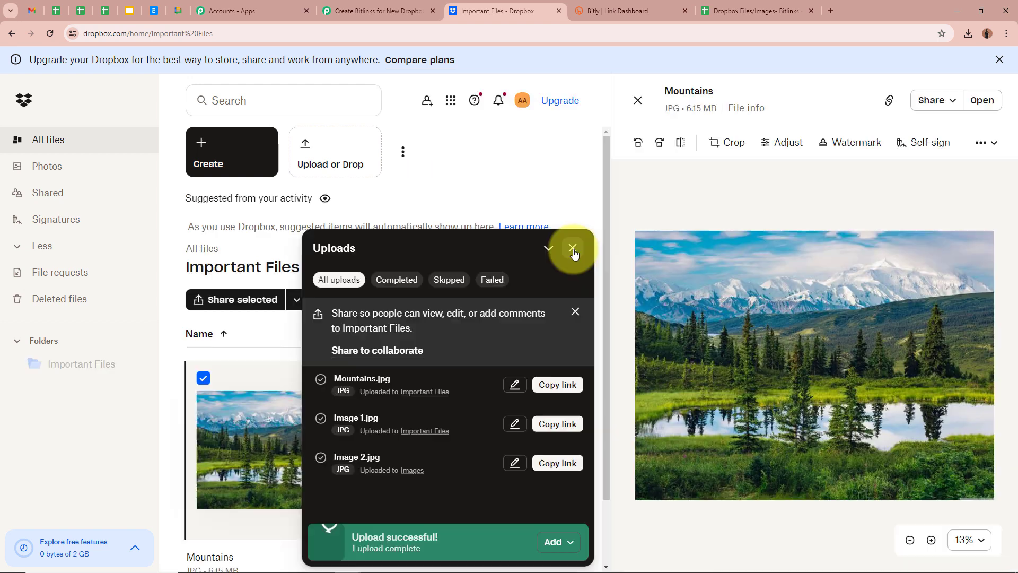
Dismiss the finished uploads list, check the Mountains file in the Important Files folder, and close its preview
{"action": "left_click", "coordinate": [572, 246]}
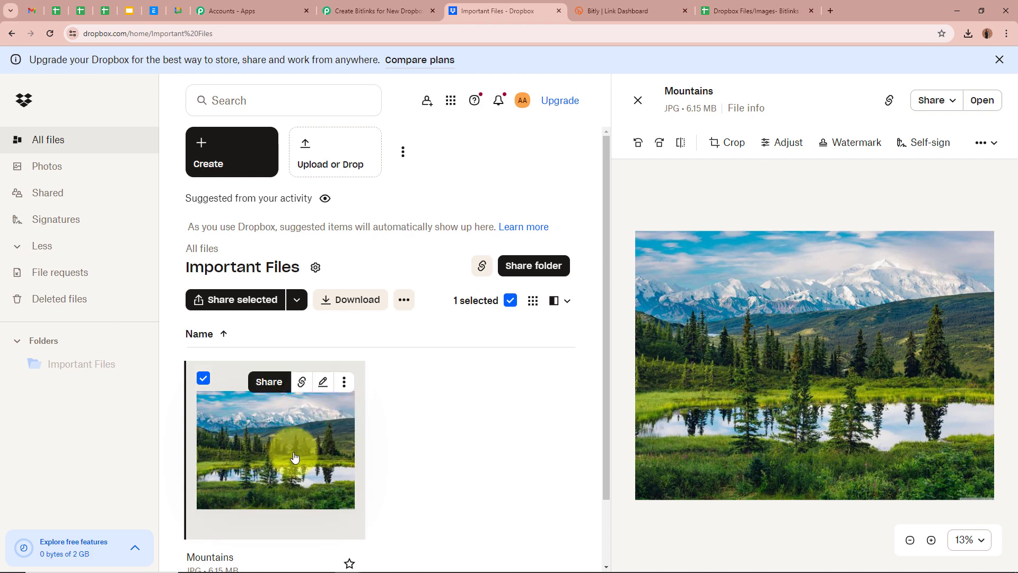
{"action": "scroll", "coordinate": [291, 454], "scroll_direction": "down", "scroll_amount": 2}
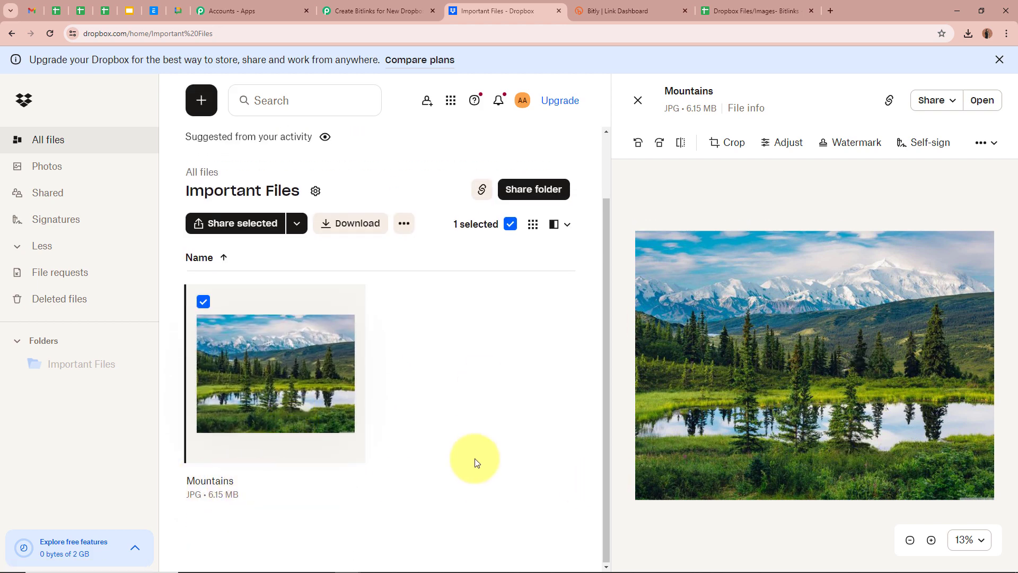
{"action": "scroll", "coordinate": [511, 450], "scroll_direction": "up", "scroll_amount": 2}
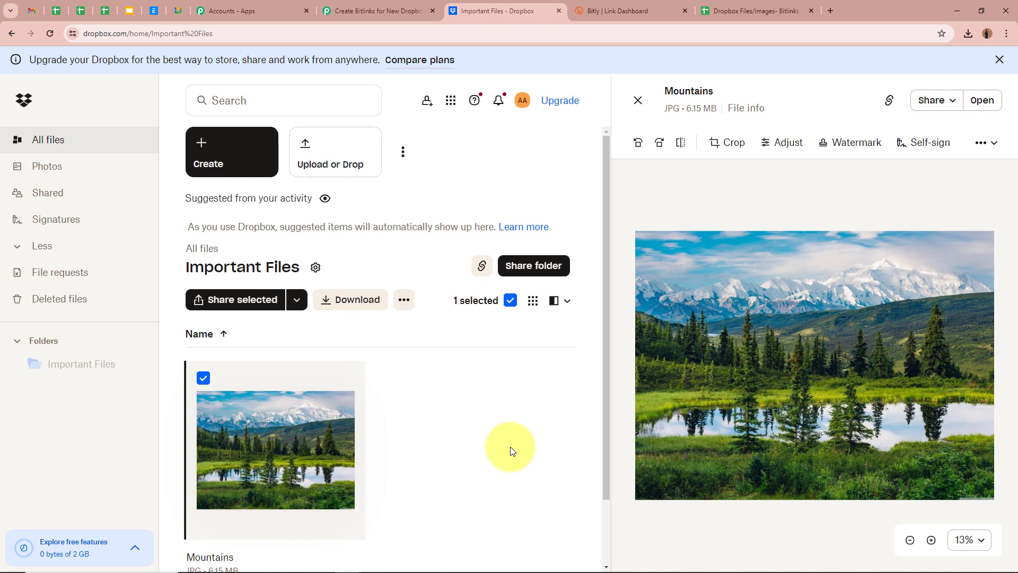
{"action": "scroll", "coordinate": [510, 446], "scroll_direction": "down", "scroll_amount": 2}
{"action": "scroll", "coordinate": [510, 446], "scroll_direction": "up", "scroll_amount": 2}
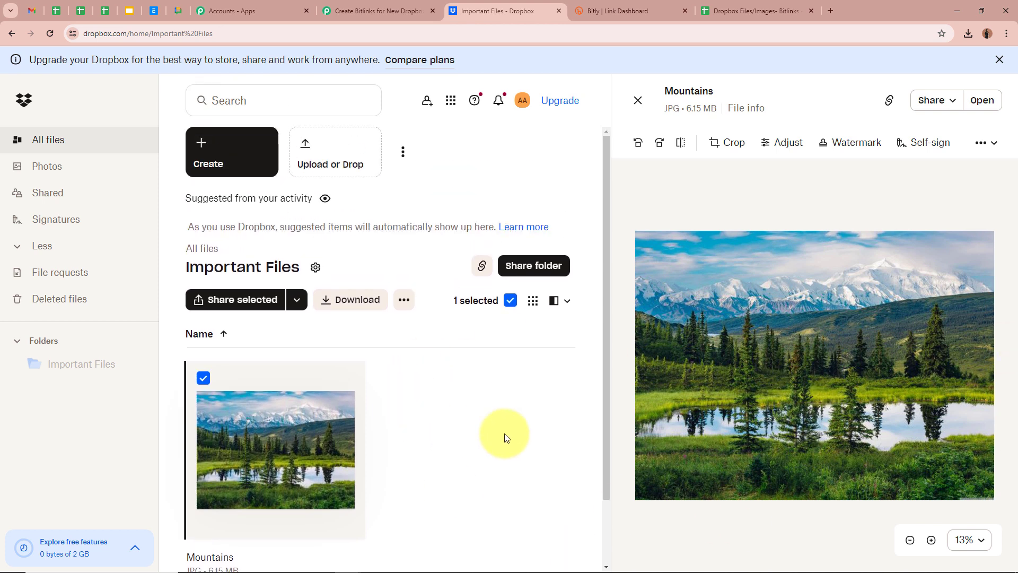
{"action": "left_click", "coordinate": [639, 101]}
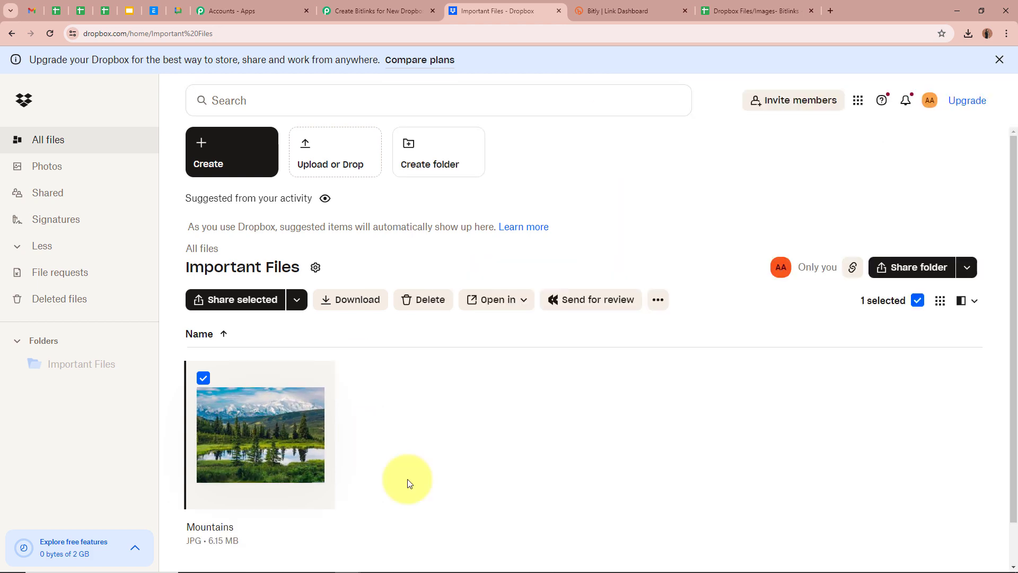
Switch to the Pabbly Connect workflow and save the Dropbox New File trigger while sending a test request
{"action": "left_click", "coordinate": [408, 12]}
{"action": "scroll", "coordinate": [295, 154], "scroll_direction": "down", "scroll_amount": 7}
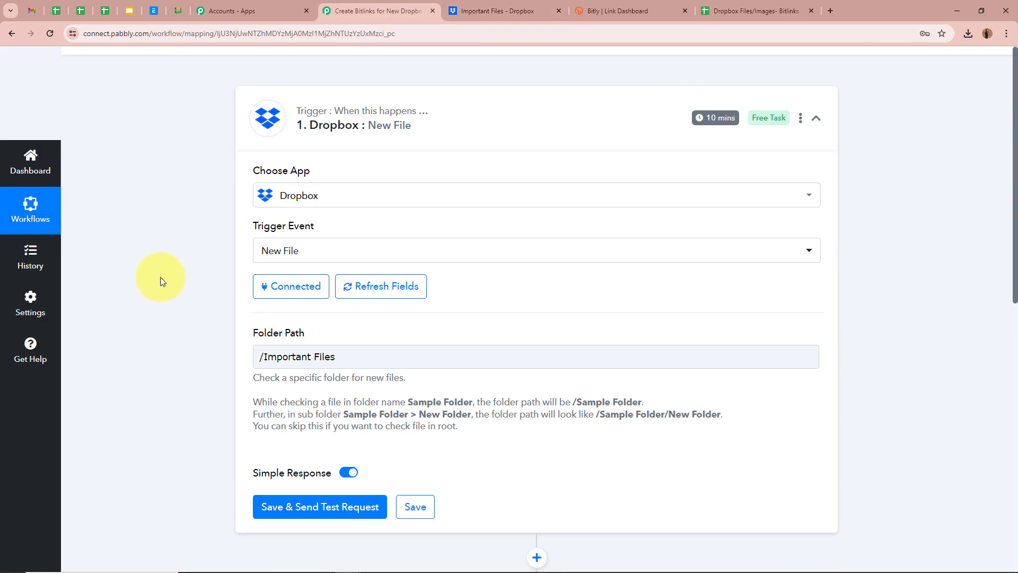
{"action": "left_click", "coordinate": [261, 284]}
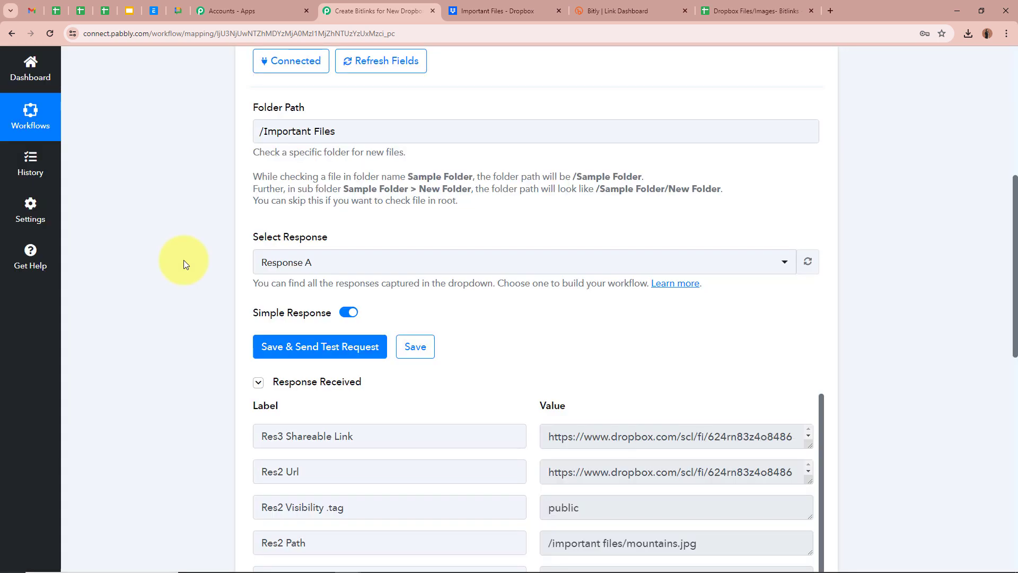
Examine the trigger's received response, including the full Res2 Url and the file details, and compare it with the file in Dropbox
{"action": "scroll", "coordinate": [155, 310], "scroll_direction": "down", "scroll_amount": 1}
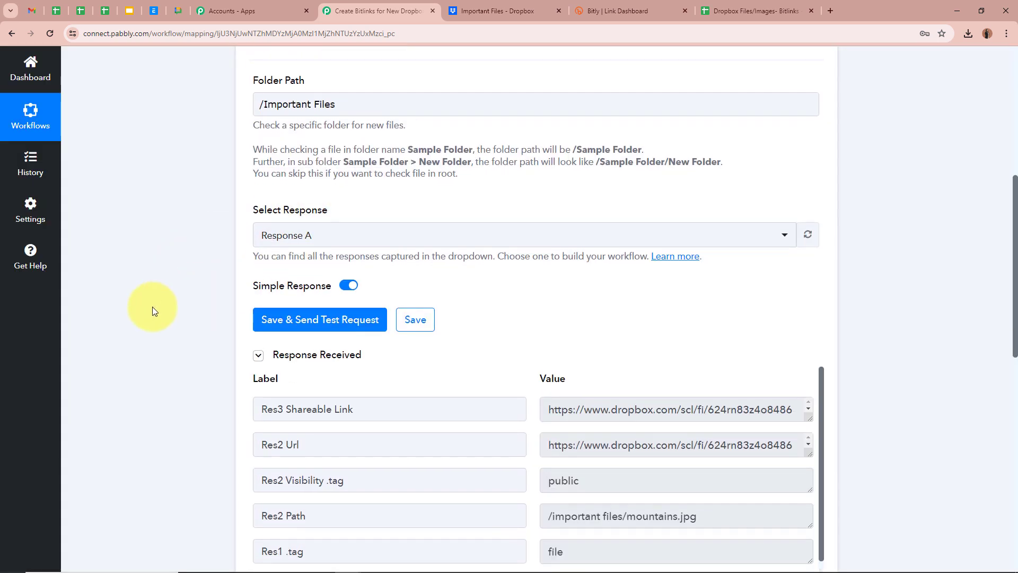
{"action": "scroll", "coordinate": [152, 307], "scroll_direction": "down", "scroll_amount": 3}
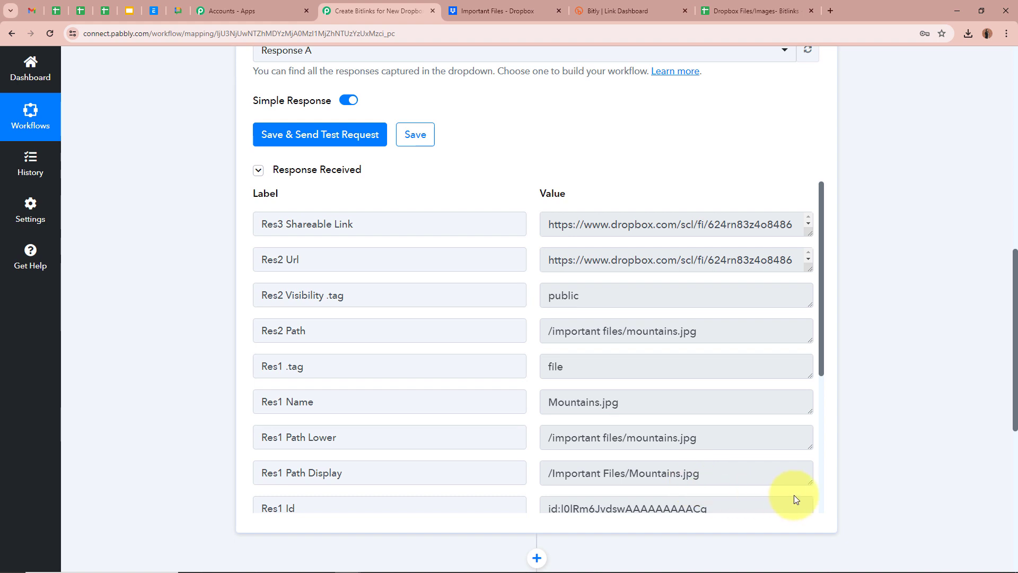
{"action": "left_click", "coordinate": [491, 11]}
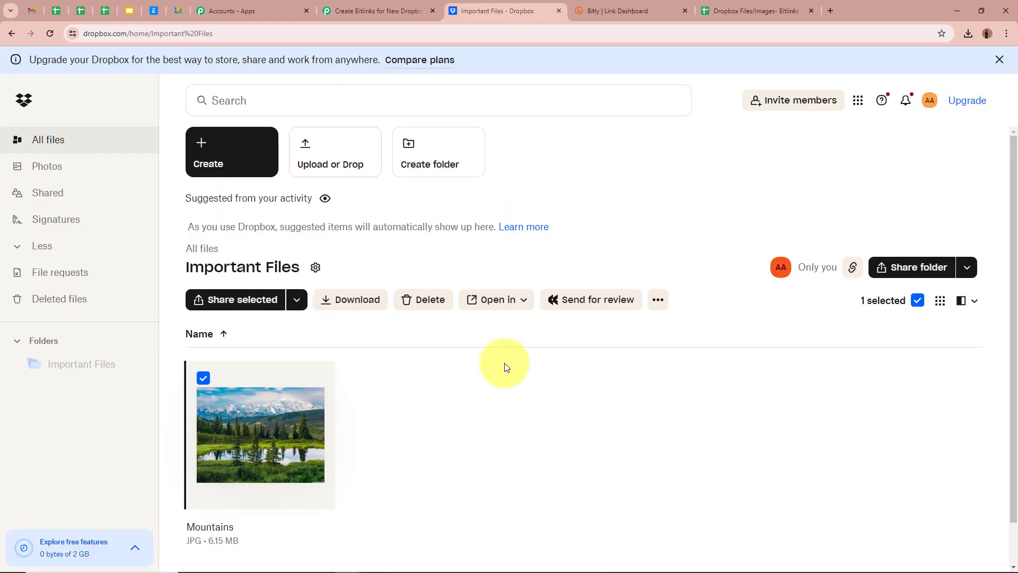
{"action": "left_click", "coordinate": [353, 11]}
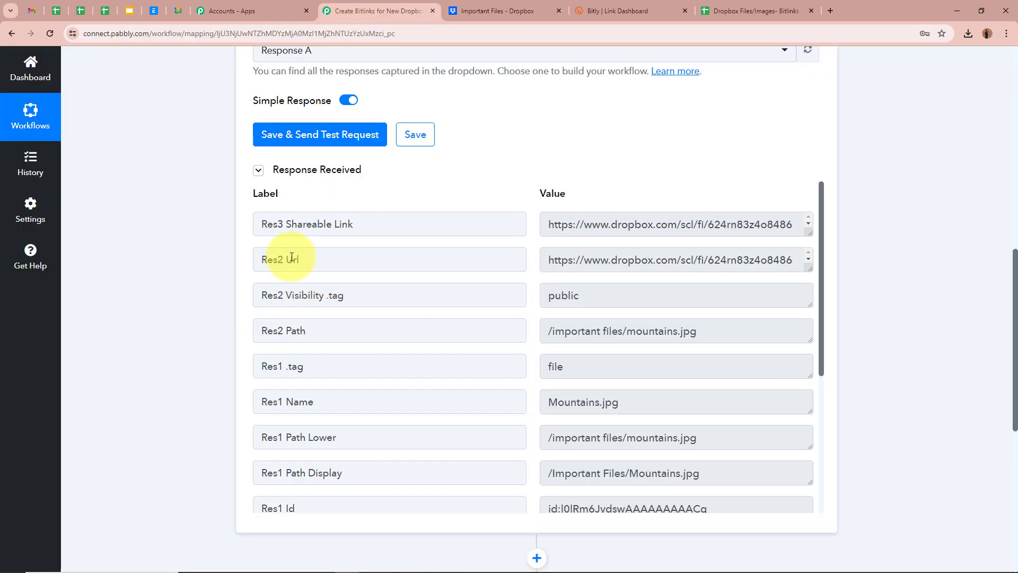
{"action": "left_click_drag", "start_coordinate": [806, 267], "coordinate": [800, 302]}
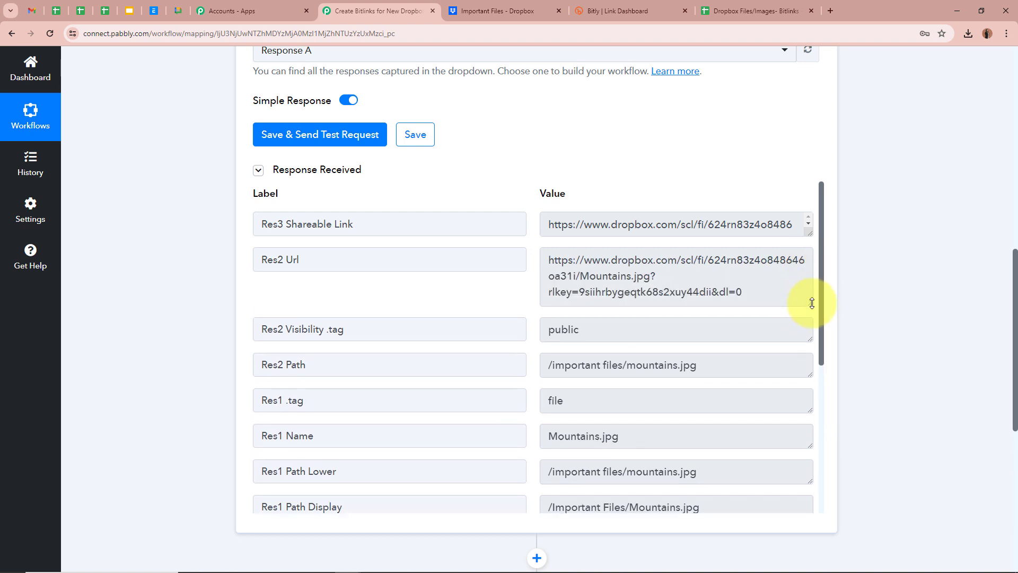
{"action": "scroll", "coordinate": [584, 350], "scroll_direction": "down", "scroll_amount": 3}
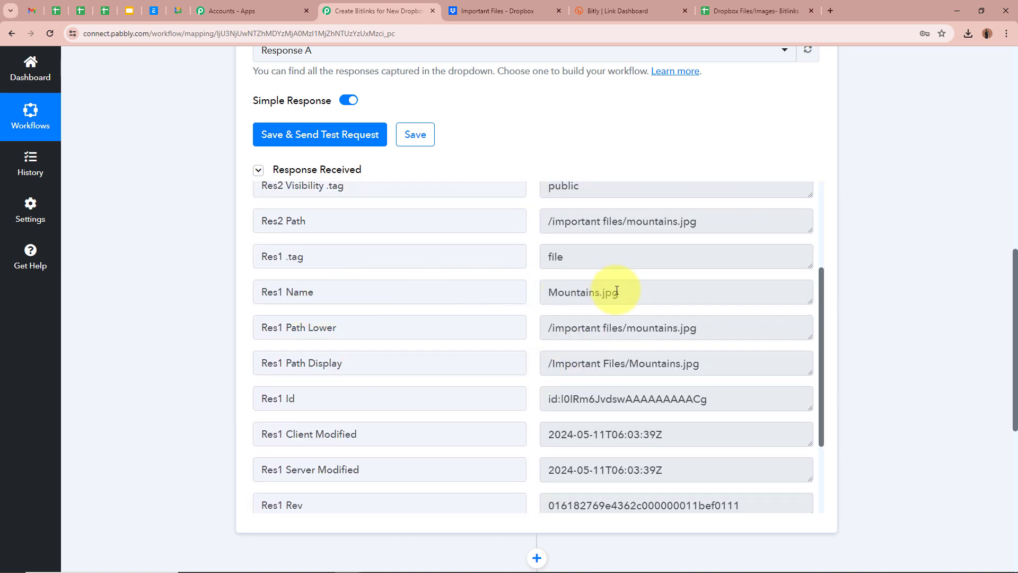
{"action": "scroll", "coordinate": [597, 352], "scroll_direction": "down", "scroll_amount": 1}
{"action": "scroll", "coordinate": [598, 352], "scroll_direction": "down", "scroll_amount": 2}
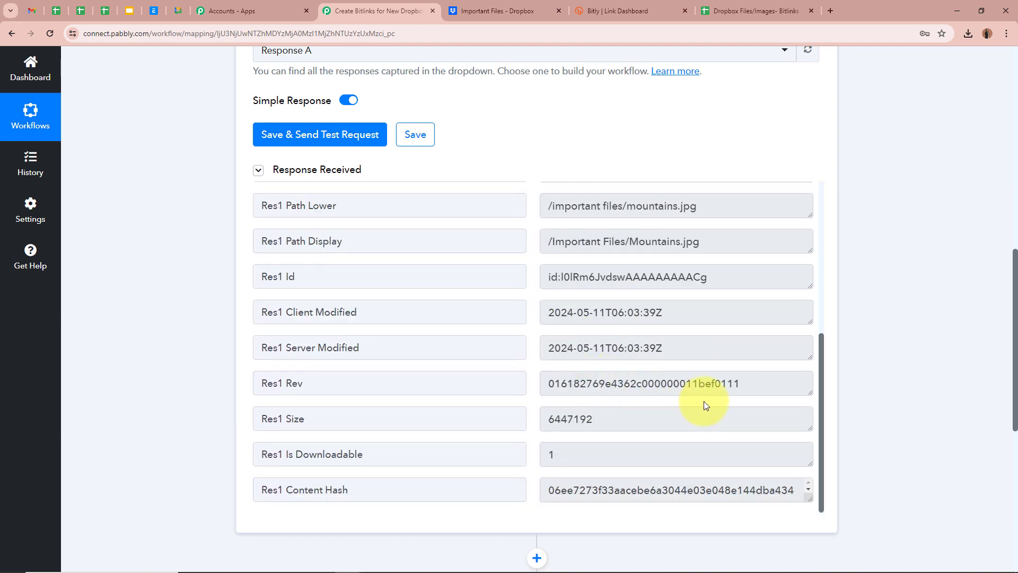
{"action": "scroll", "coordinate": [838, 377], "scroll_direction": "up", "scroll_amount": 12}
{"action": "scroll", "coordinate": [813, 286], "scroll_direction": "up", "scroll_amount": 2}
Collapse the Dropbox trigger and set the action step to Bitly with the Create Bitlink event
{"action": "left_click", "coordinate": [814, 263]}
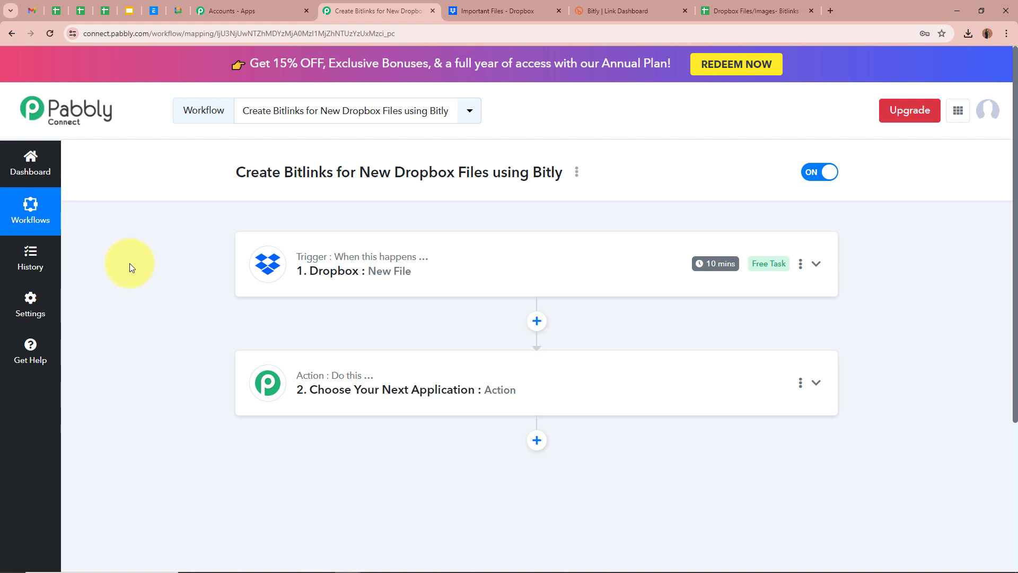
{"action": "left_click", "coordinate": [814, 382]}
{"action": "scroll", "coordinate": [857, 370], "scroll_direction": "down", "scroll_amount": 4}
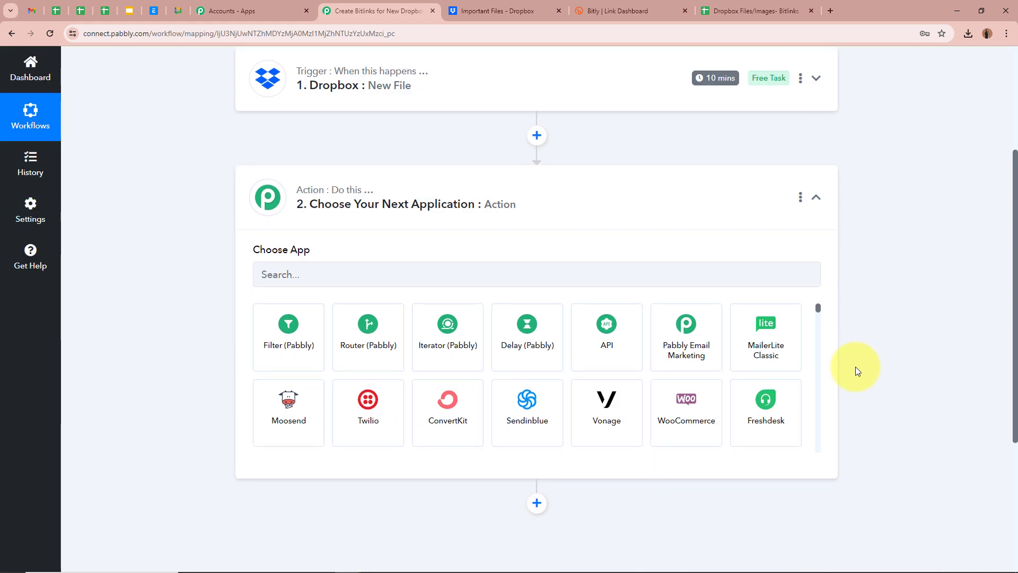
{"action": "left_click", "coordinate": [476, 275]}
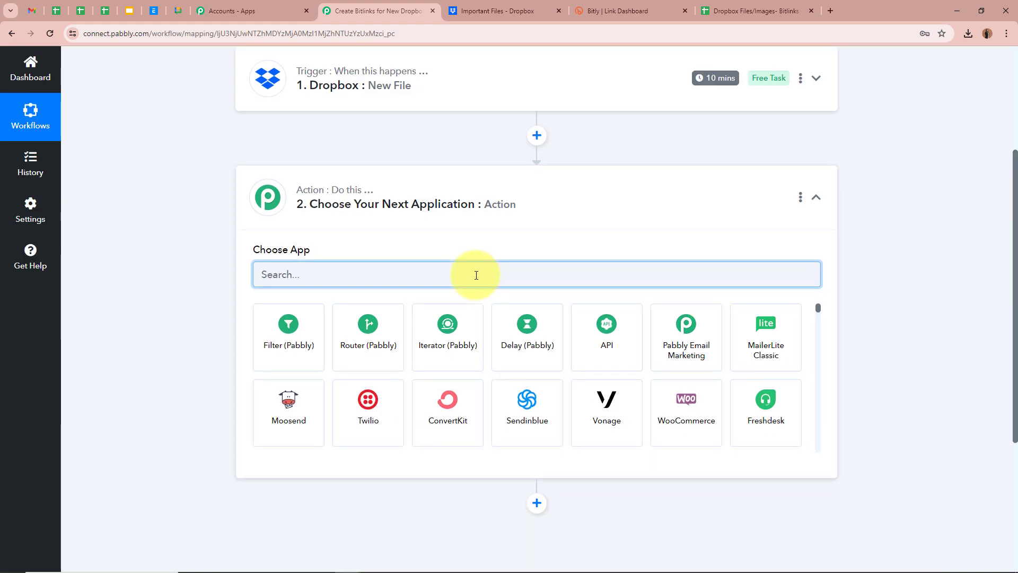
{"action": "type", "text": "Bitly"}
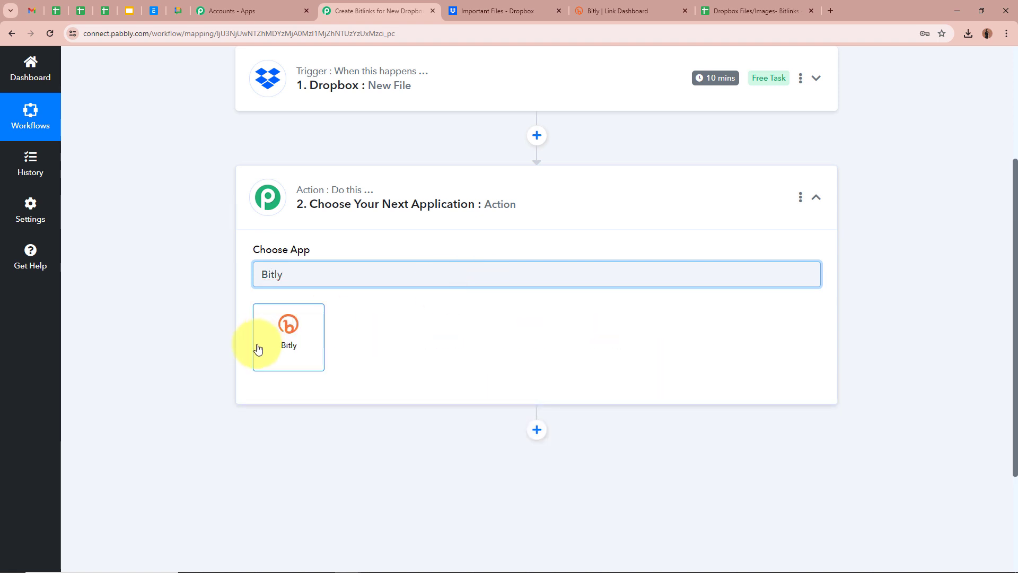
{"action": "left_click", "coordinate": [256, 347]}
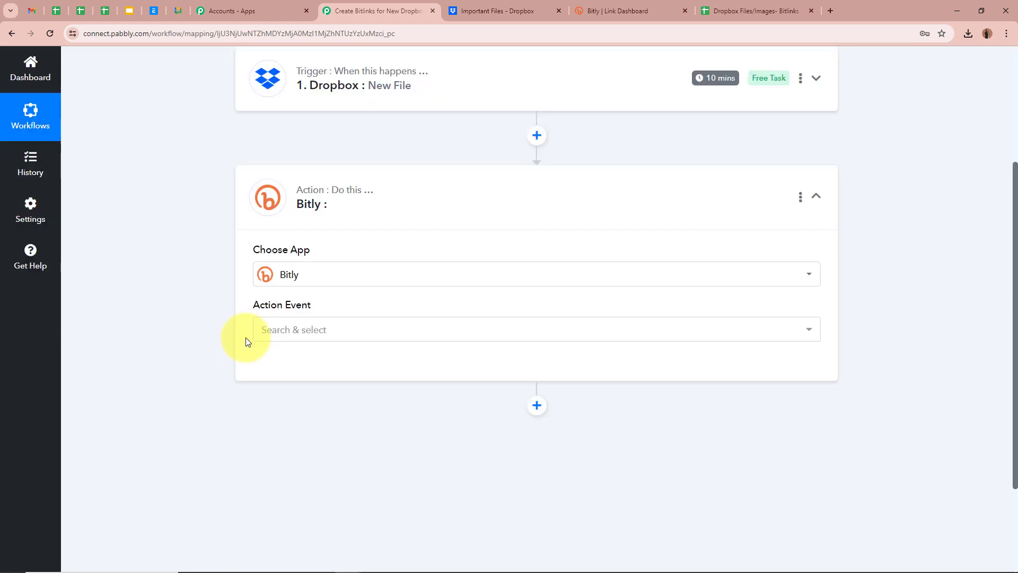
{"action": "left_click", "coordinate": [323, 333]}
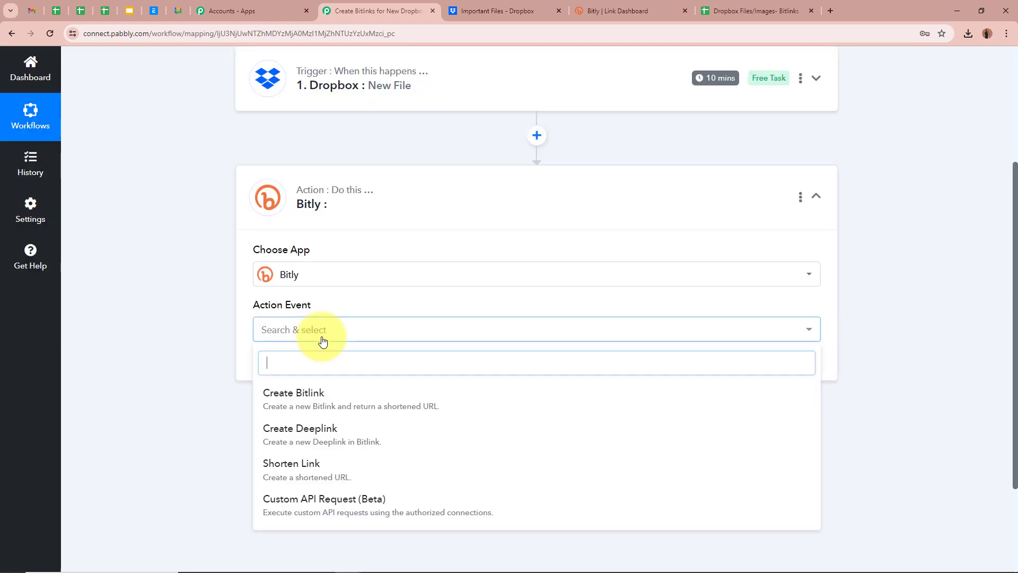
{"action": "left_click", "coordinate": [399, 401]}
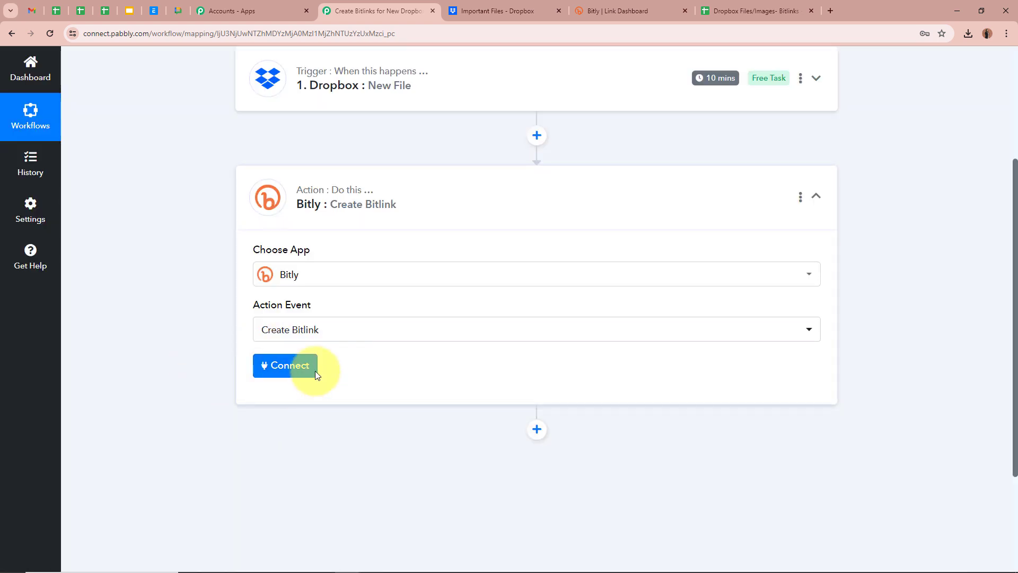
Add a new Bitly connection for the action and authorize Pabbly to access the Bitly account
{"action": "left_click", "coordinate": [282, 374]}
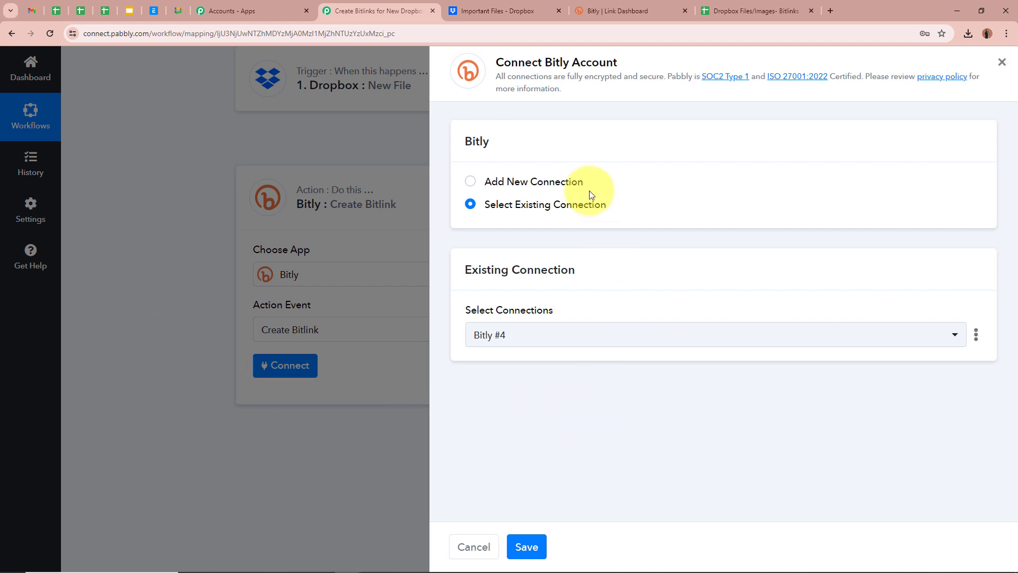
{"action": "left_click", "coordinate": [469, 182]}
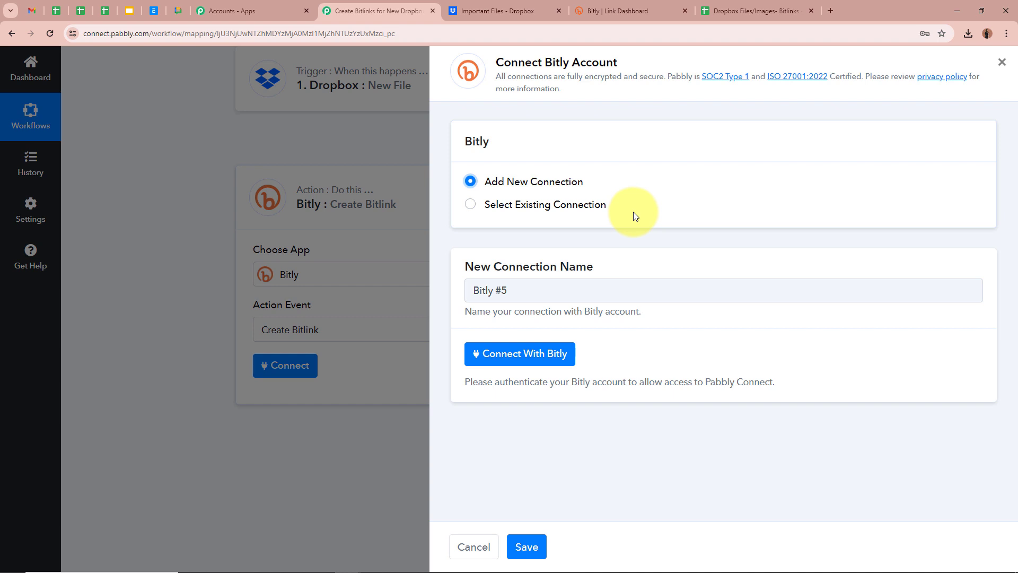
{"action": "left_click", "coordinate": [563, 360]}
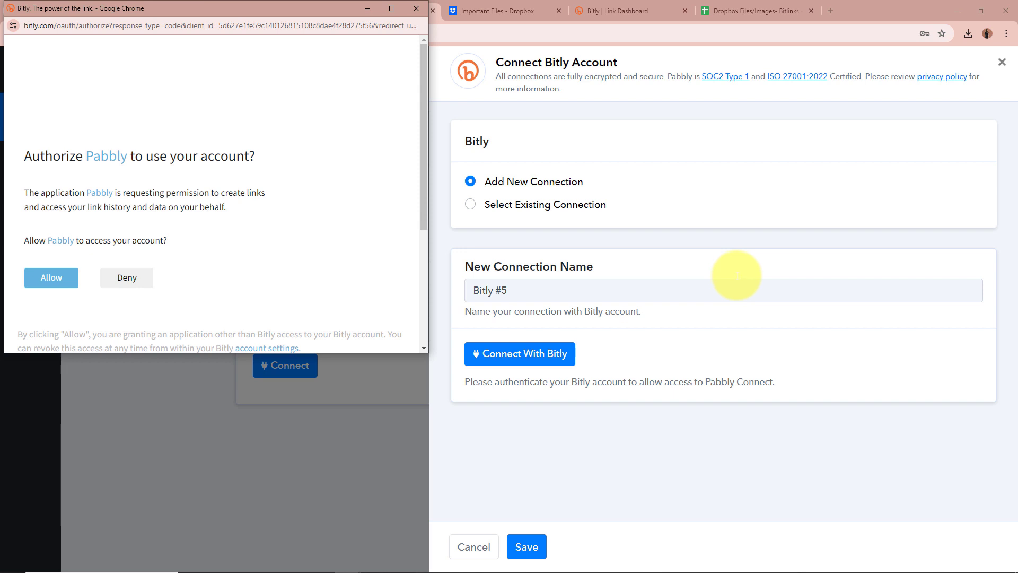
{"action": "left_click", "coordinate": [68, 282]}
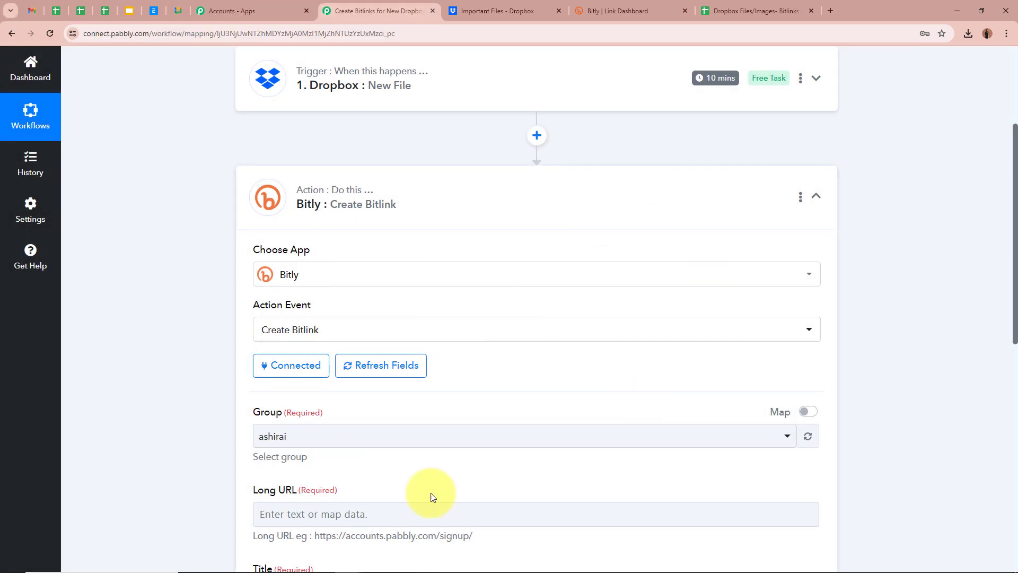
Select the Bitly account's group in the Create Bitlink action's Group field
{"action": "scroll", "coordinate": [126, 351], "scroll_direction": "down", "scroll_amount": 4}
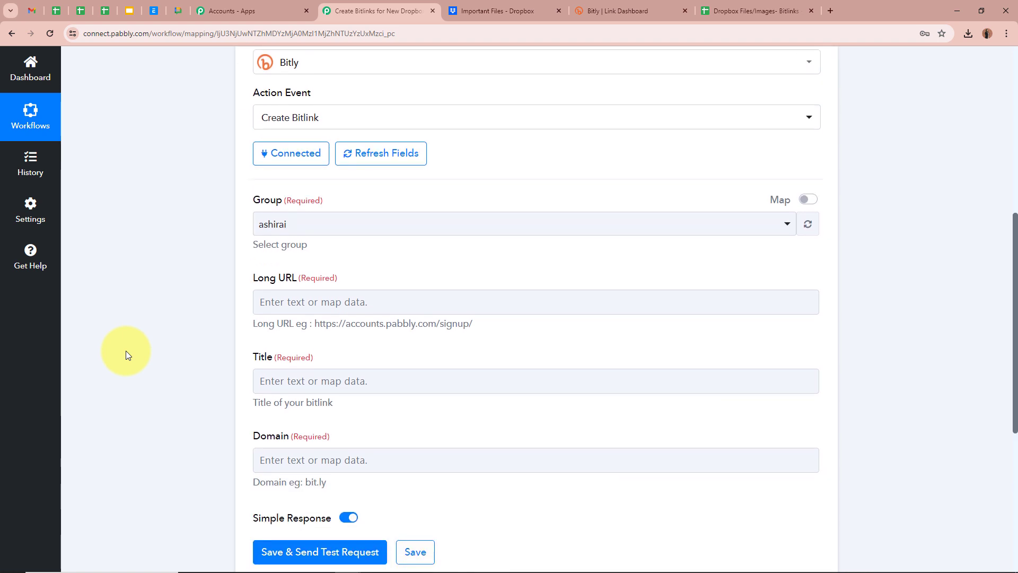
{"action": "left_click", "coordinate": [392, 223]}
{"action": "left_click", "coordinate": [364, 287]}
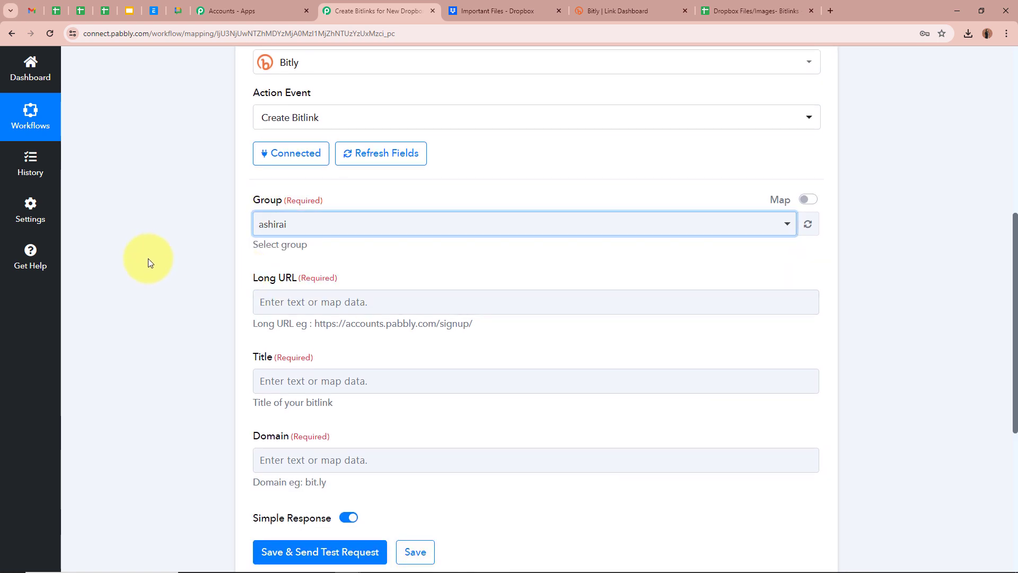
Map the Create Bitlink action's Long URL to Res2 Url from the Dropbox New File response
{"action": "scroll", "coordinate": [152, 266], "scroll_direction": "down", "scroll_amount": 1}
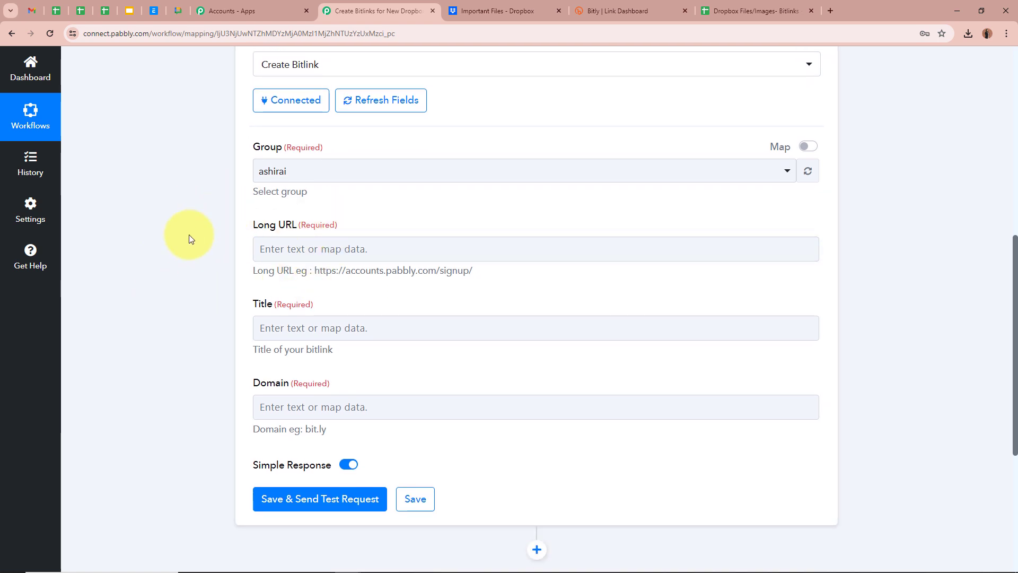
{"action": "left_click", "coordinate": [271, 249]}
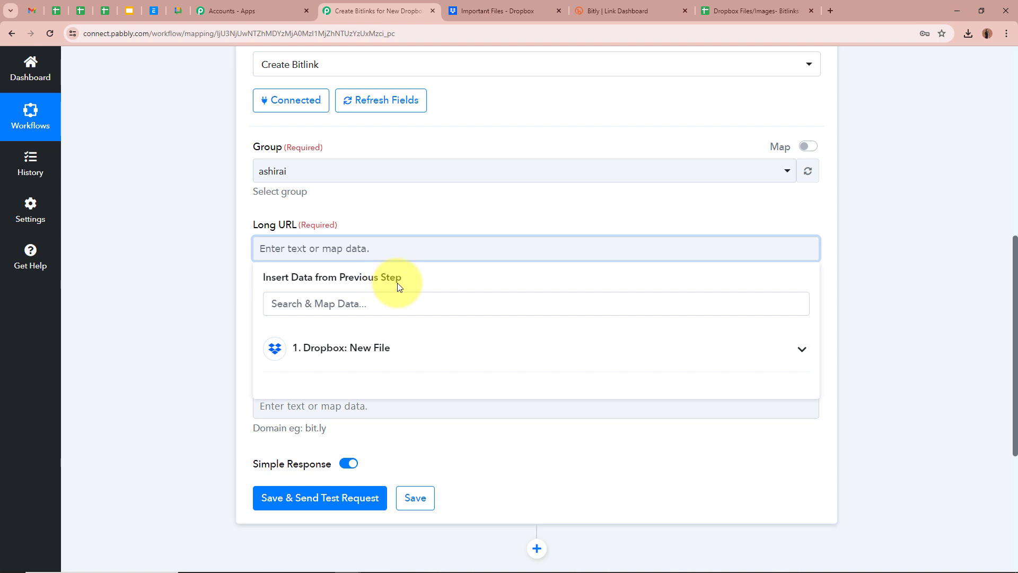
{"action": "scroll", "coordinate": [168, 272], "scroll_direction": "up", "scroll_amount": 7}
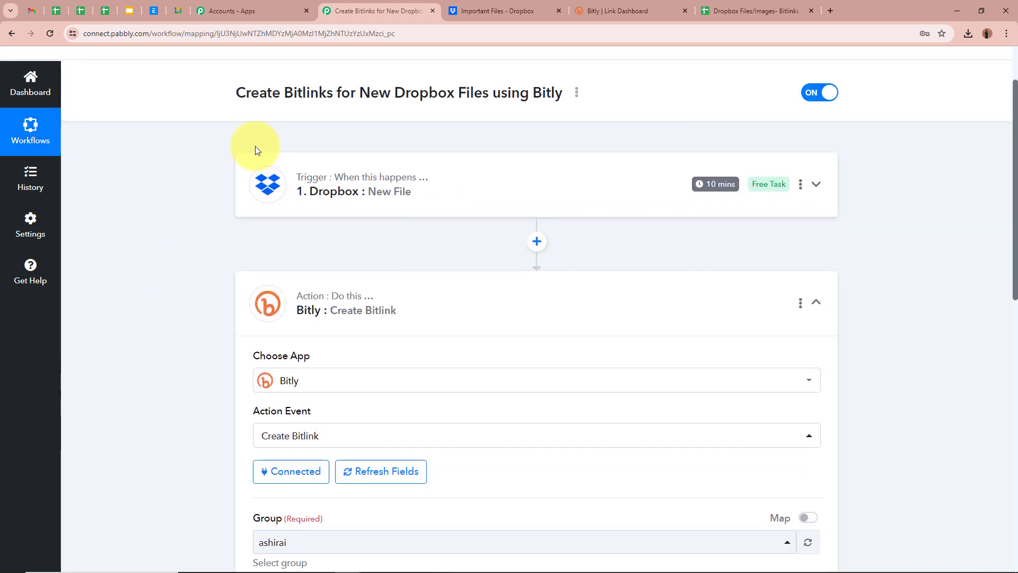
{"action": "scroll", "coordinate": [183, 300], "scroll_direction": "down", "scroll_amount": 7}
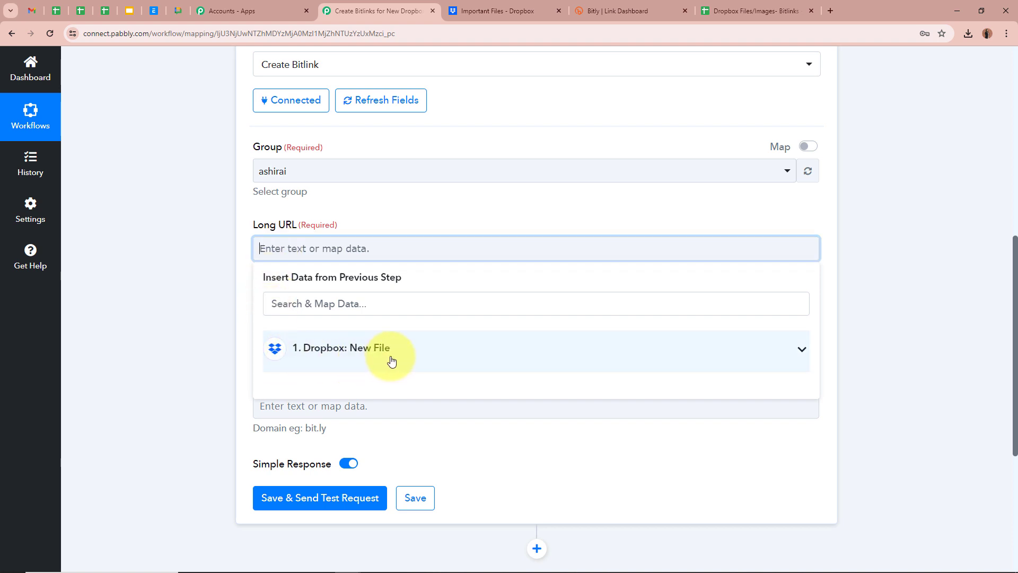
{"action": "scroll", "coordinate": [391, 359], "scroll_direction": "up", "scroll_amount": 1}
{"action": "scroll", "coordinate": [390, 359], "scroll_direction": "up", "scroll_amount": 5}
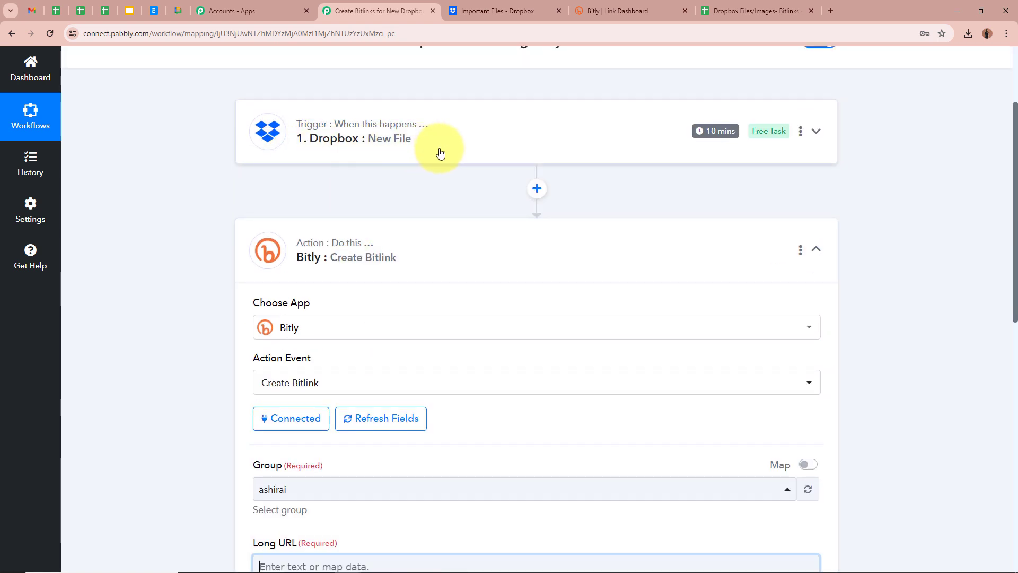
{"action": "scroll", "coordinate": [150, 371], "scroll_direction": "down", "scroll_amount": 6}
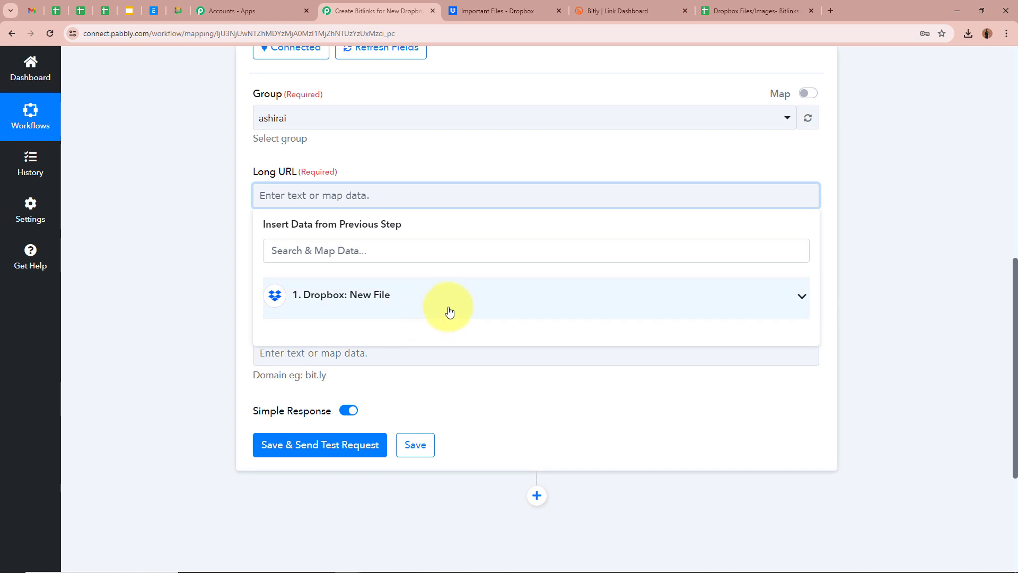
{"action": "left_click", "coordinate": [796, 302]}
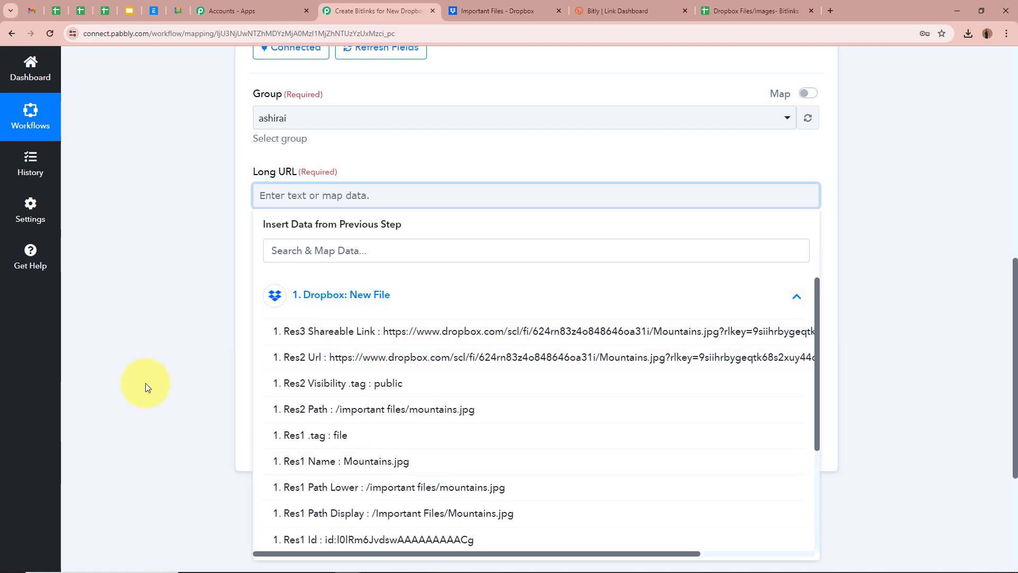
{"action": "left_click", "coordinate": [341, 356]}
{"action": "left_click", "coordinate": [177, 220]}
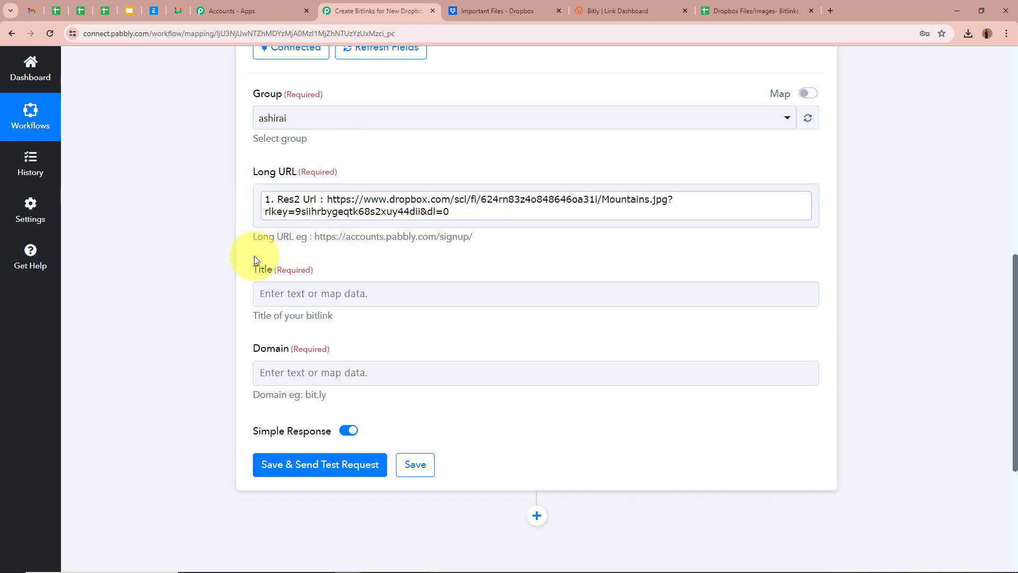
Map the Create Bitlink action's Title to Res1 Name from the Dropbox New File response
{"action": "scroll", "coordinate": [133, 281], "scroll_direction": "down", "scroll_amount": 2}
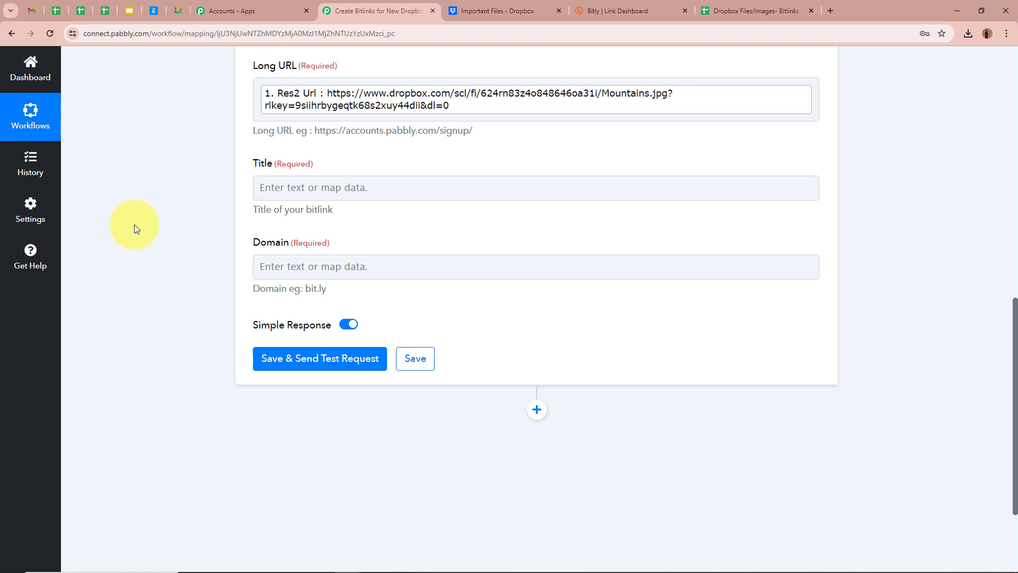
{"action": "left_click", "coordinate": [328, 187]}
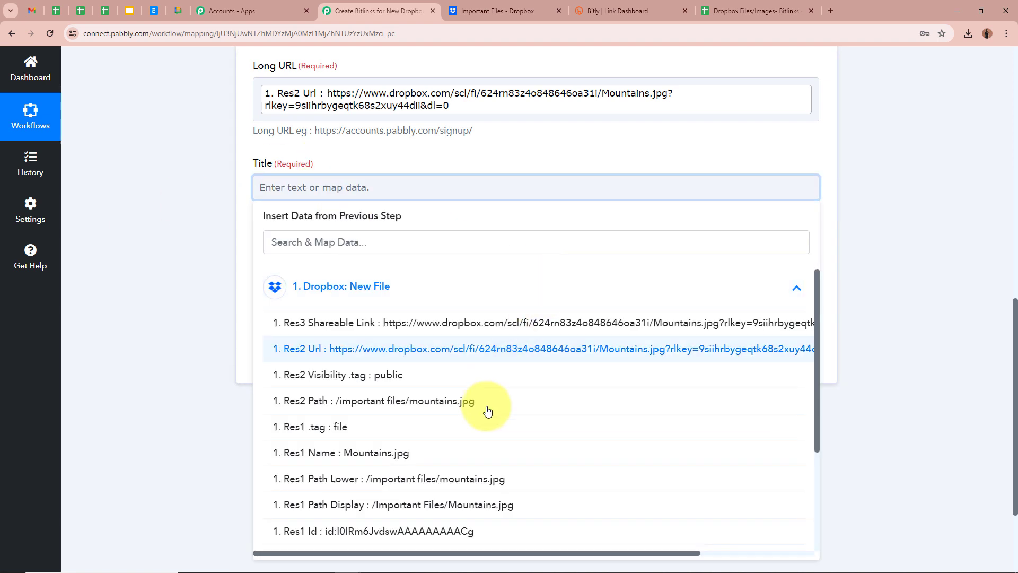
{"action": "left_click", "coordinate": [342, 453]}
{"action": "left_click", "coordinate": [184, 300]}
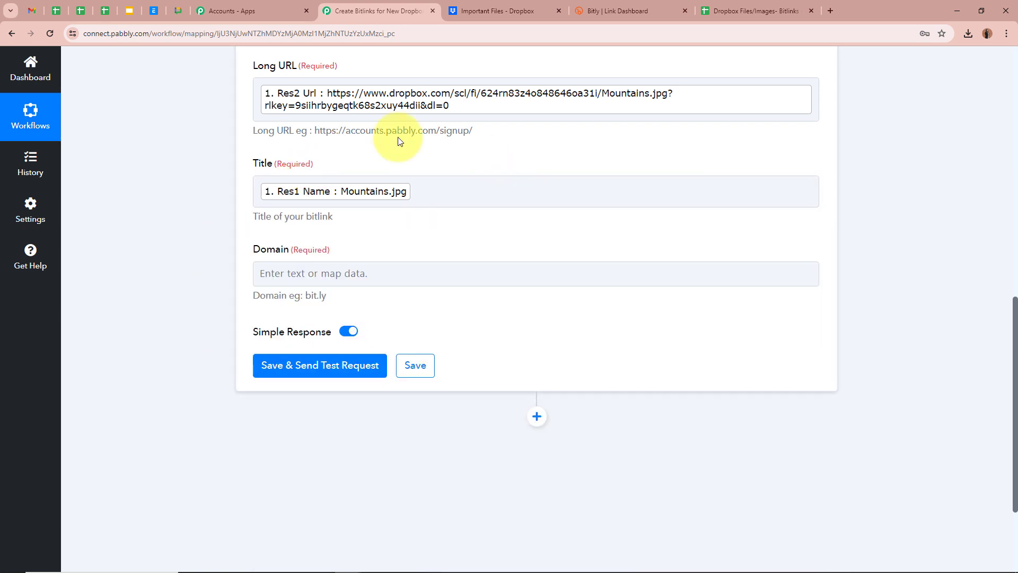
Set the Create Bitlink action's Domain to bit.ly
{"action": "scroll", "coordinate": [169, 253], "scroll_direction": "down", "scroll_amount": 2}
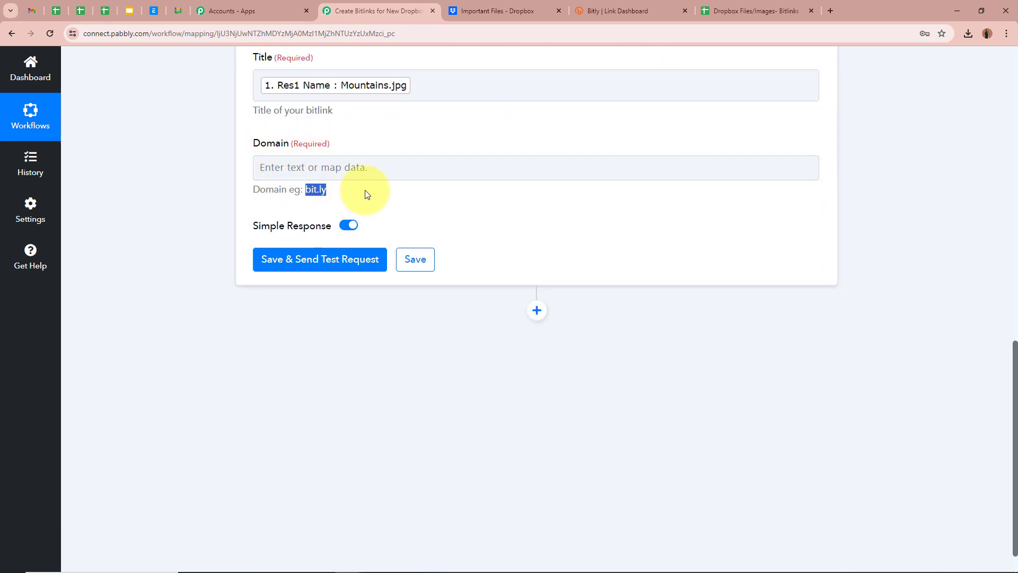
{"action": "left_click", "coordinate": [363, 174]}
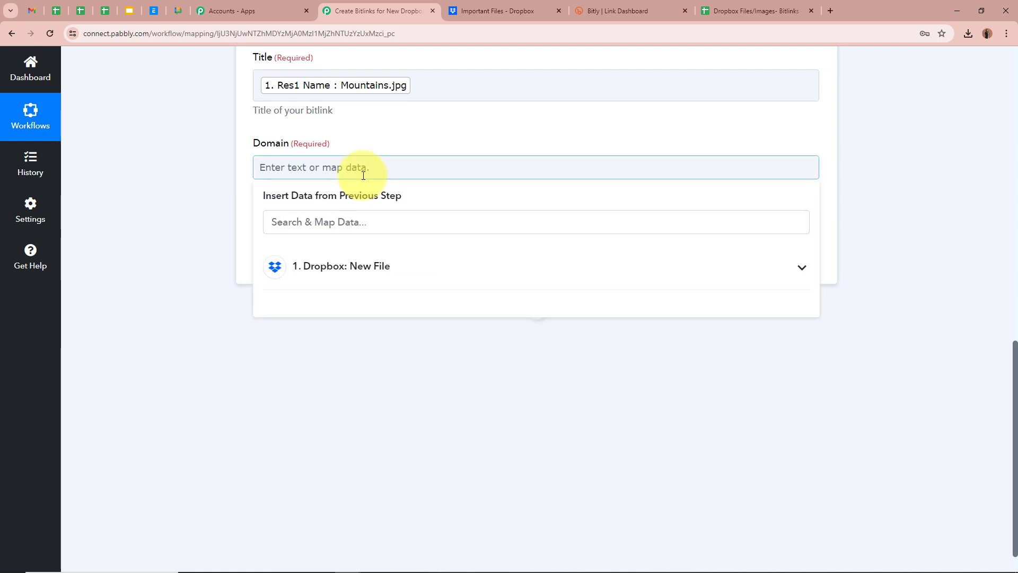
{"action": "type", "text": "bit.ly"}
{"action": "left_click", "coordinate": [206, 190]}
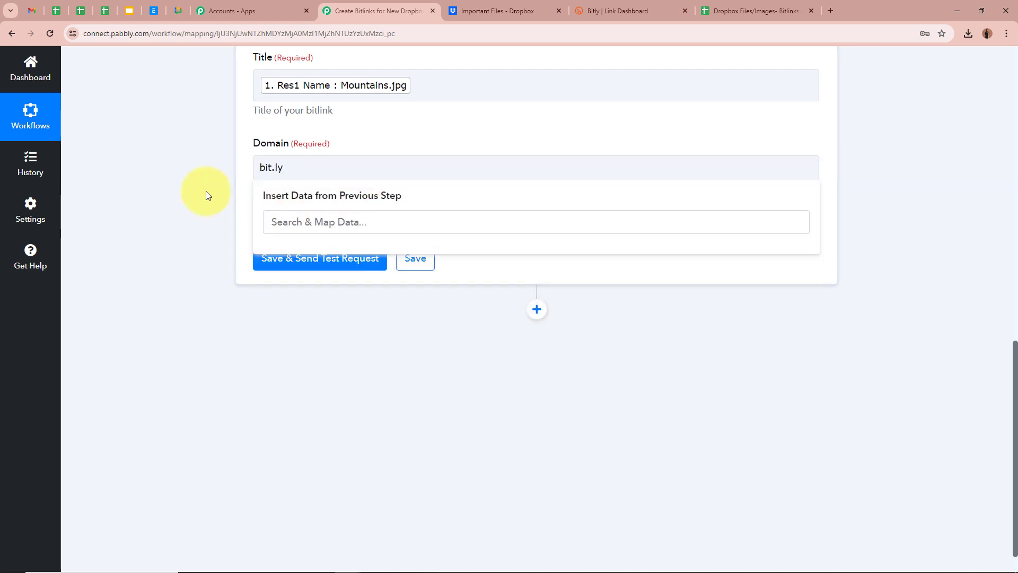
Save the Create Bitlink action, send a test request and go to the received response
{"action": "scroll", "coordinate": [214, 209], "scroll_direction": "up", "scroll_amount": 5}
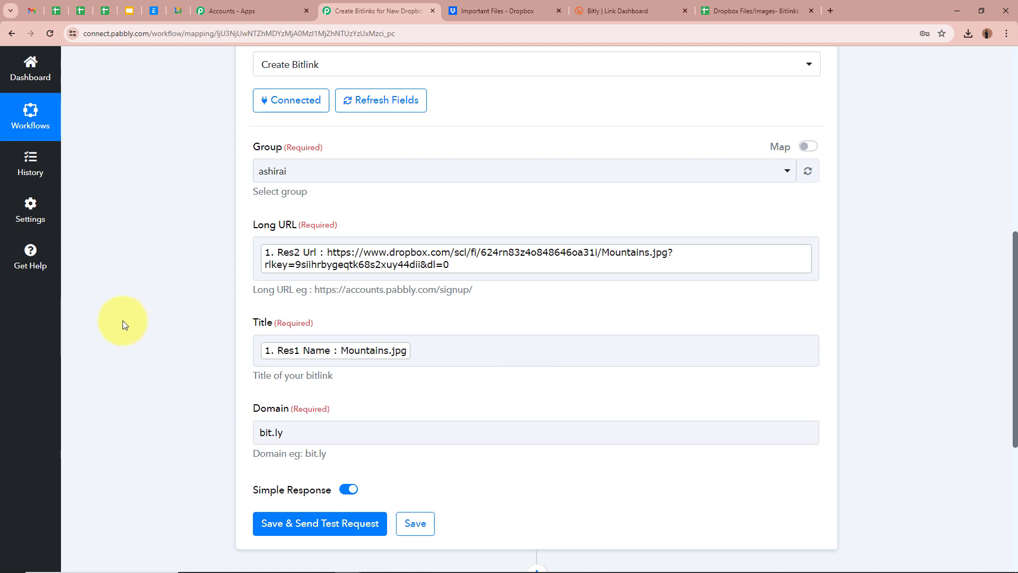
{"action": "scroll", "coordinate": [125, 320], "scroll_direction": "down", "scroll_amount": 3}
{"action": "left_click", "coordinate": [331, 373]}
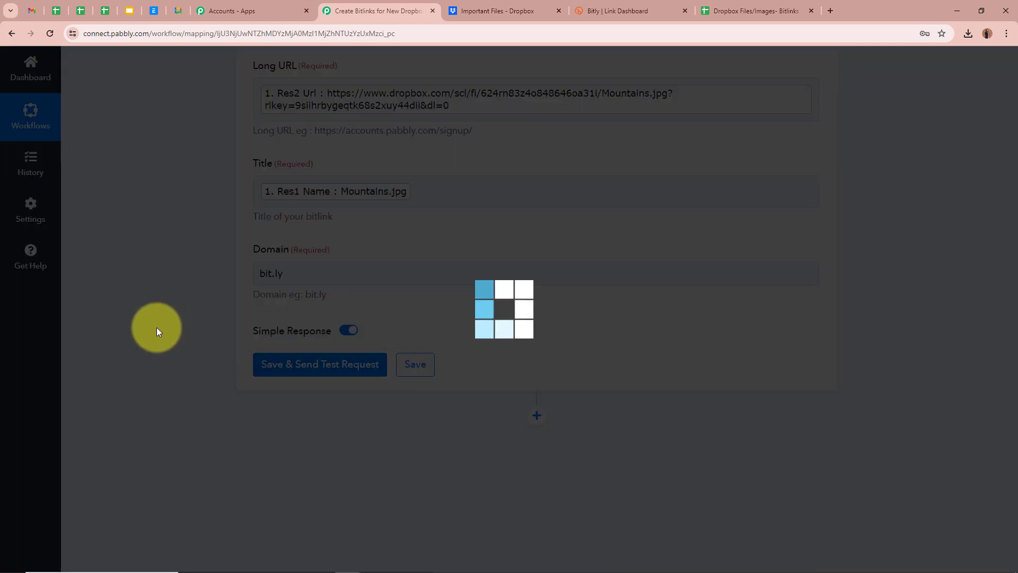
{"action": "scroll", "coordinate": [148, 324], "scroll_direction": "down", "scroll_amount": 3}
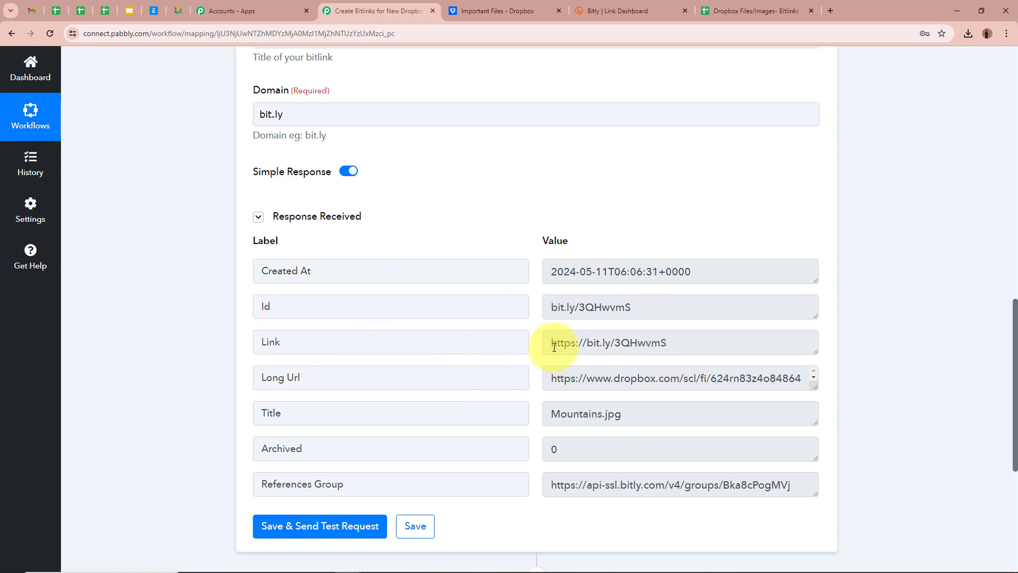
Copy the short link from the Bitly response's Link value and open it in a new browser tab
{"action": "left_click_drag", "start_coordinate": [549, 343], "coordinate": [694, 340]}
{"action": "key", "text": "ctrl+c"}
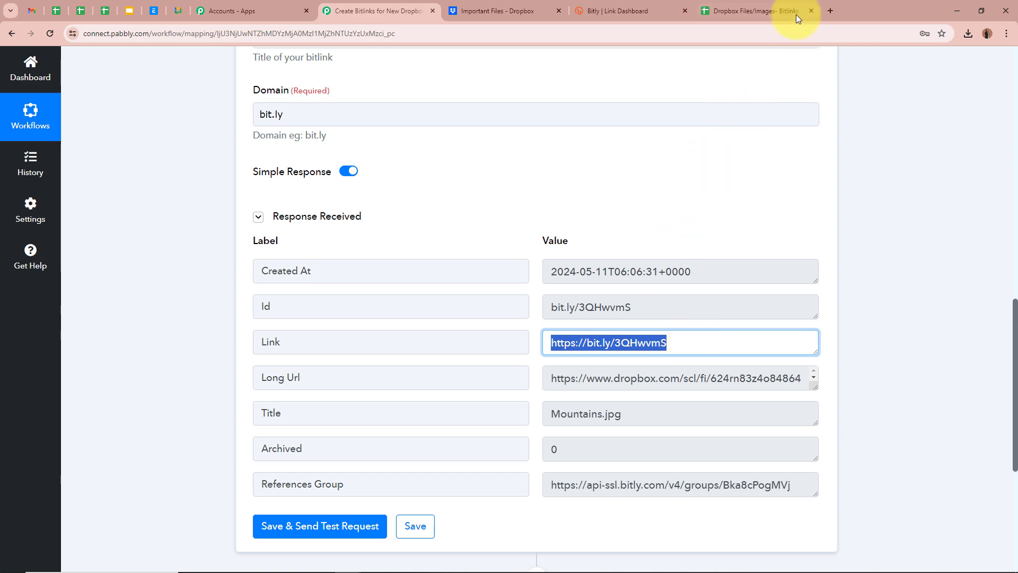
{"action": "left_click", "coordinate": [830, 11]}
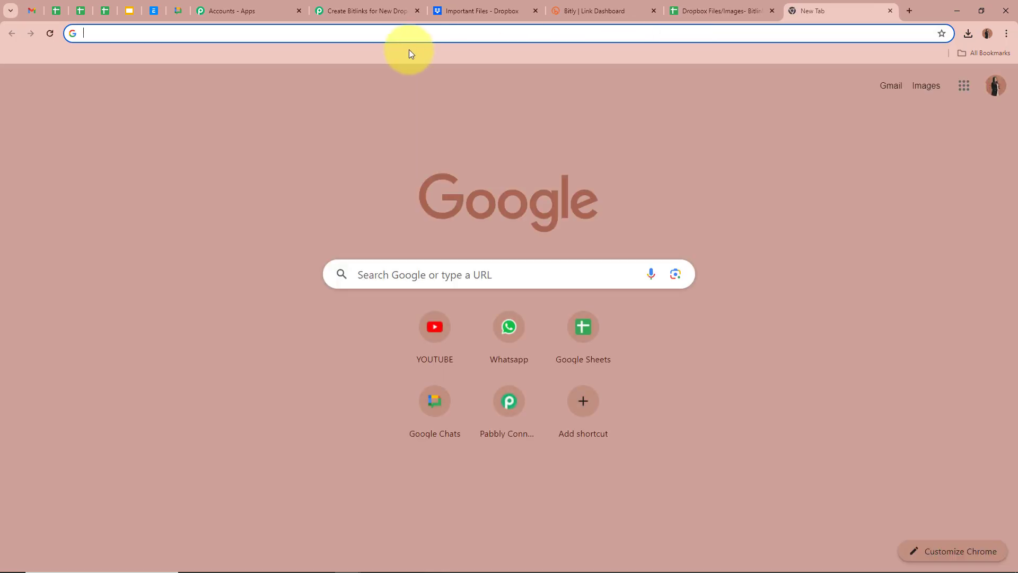
{"action": "key", "text": "ctrl+v"}
{"action": "key", "text": "Return"}
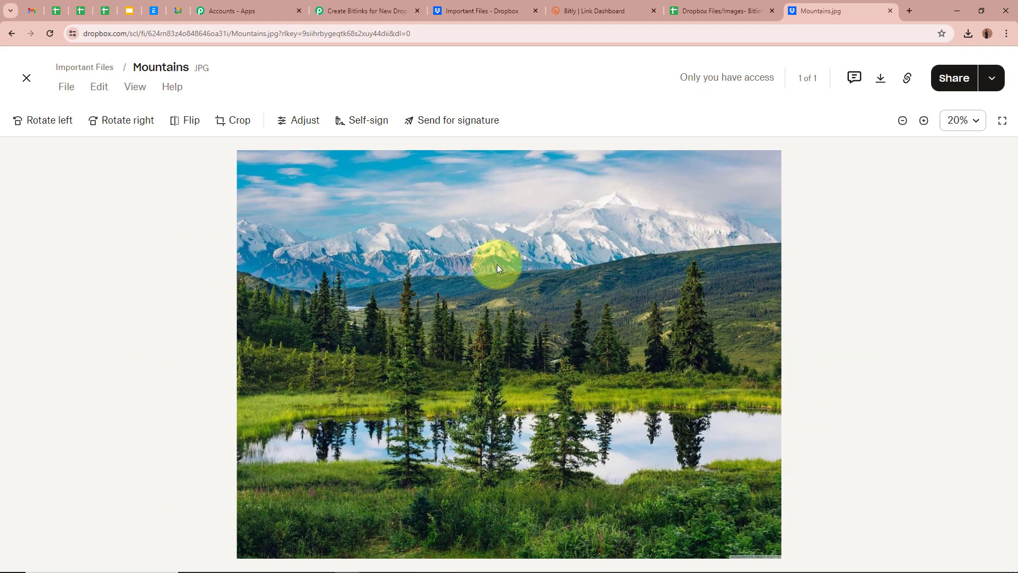
Compare the opened image with the Mountains file in Dropbox's Important Files folder, close the image's tab and return to the workflow
{"action": "left_click", "coordinate": [481, 11]}
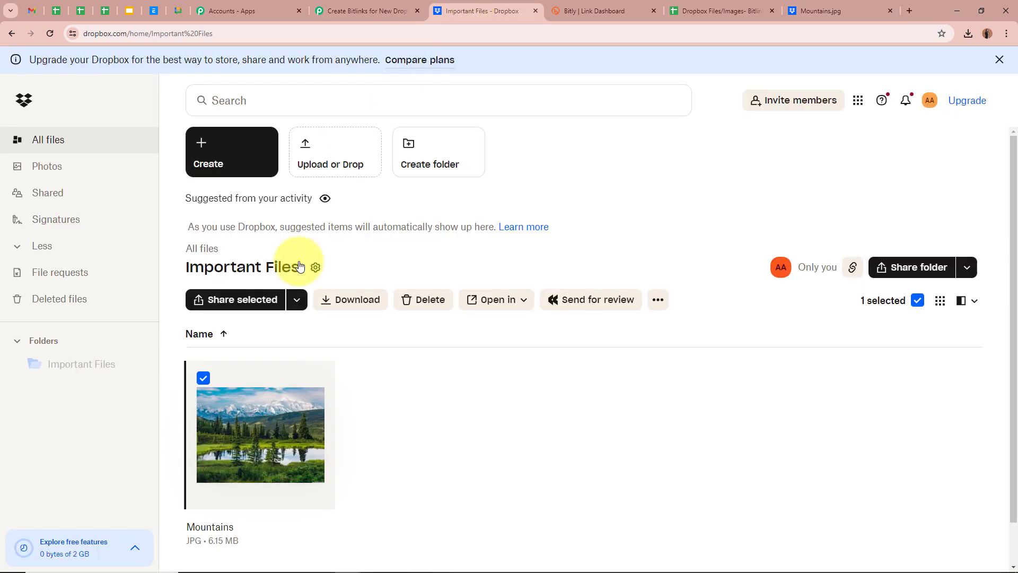
{"action": "left_click", "coordinate": [228, 412]}
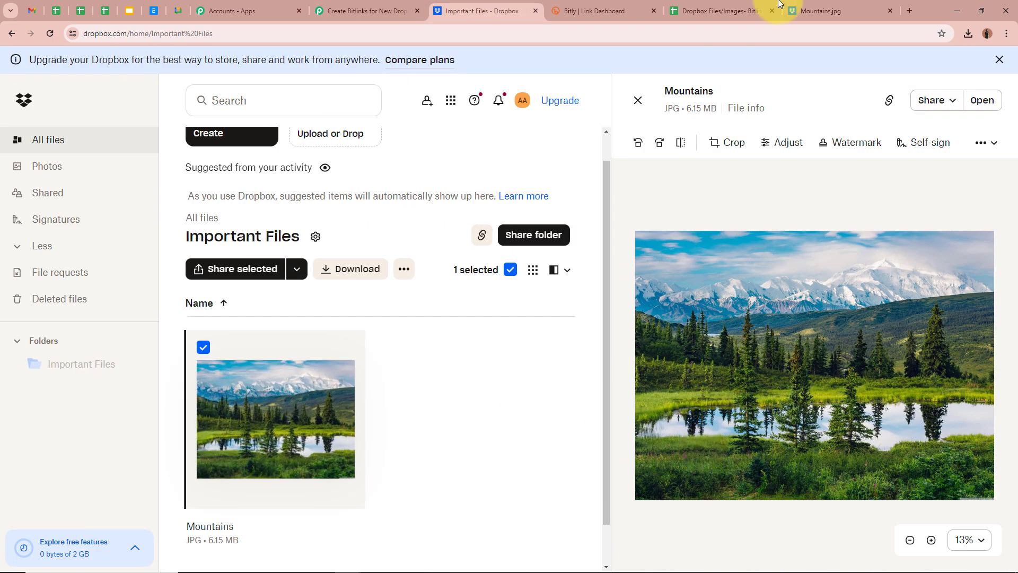
{"action": "left_click", "coordinate": [795, 11]}
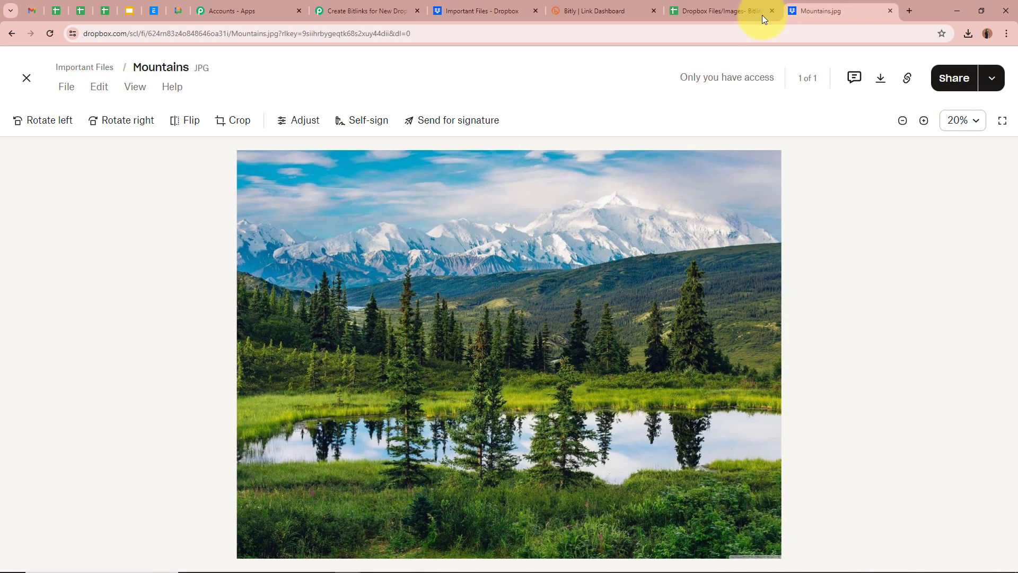
{"action": "left_click", "coordinate": [890, 11]}
{"action": "left_click", "coordinate": [363, 12]}
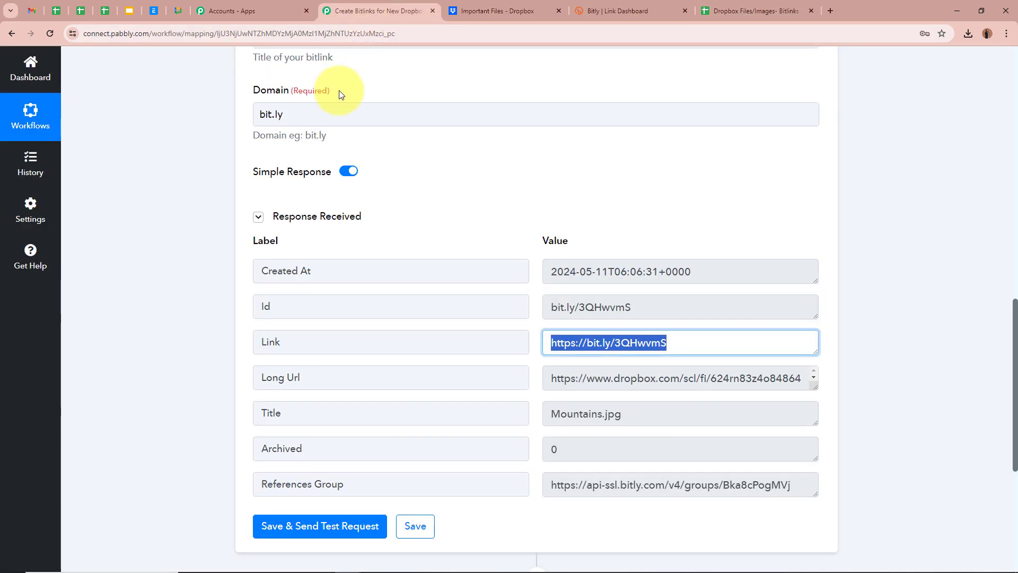
Collapse the Bitly Create Bitlink action in the workflow
{"action": "left_click", "coordinate": [128, 329]}
{"action": "scroll", "coordinate": [129, 330], "scroll_direction": "up", "scroll_amount": 15}
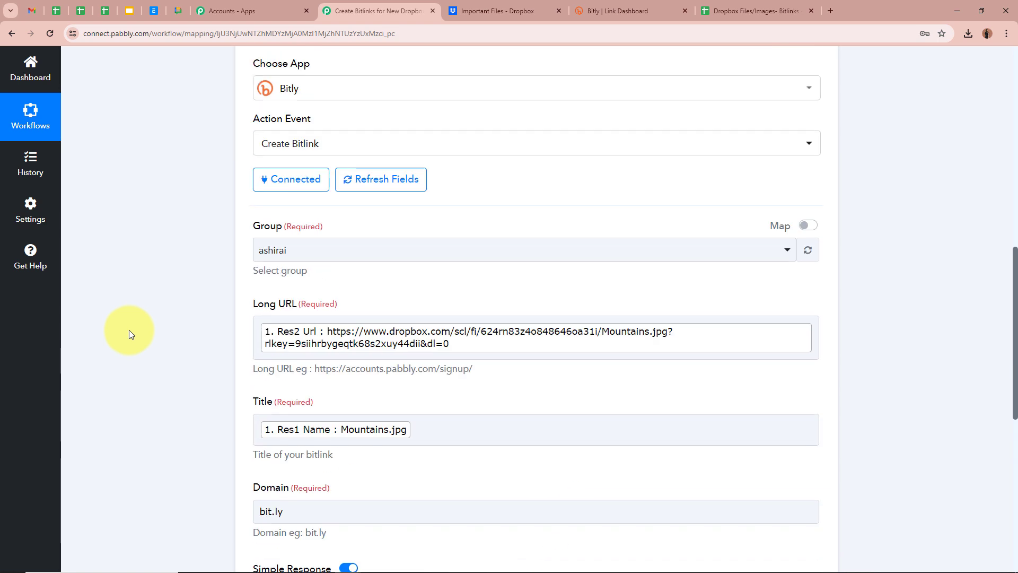
{"action": "left_click", "coordinate": [816, 302]}
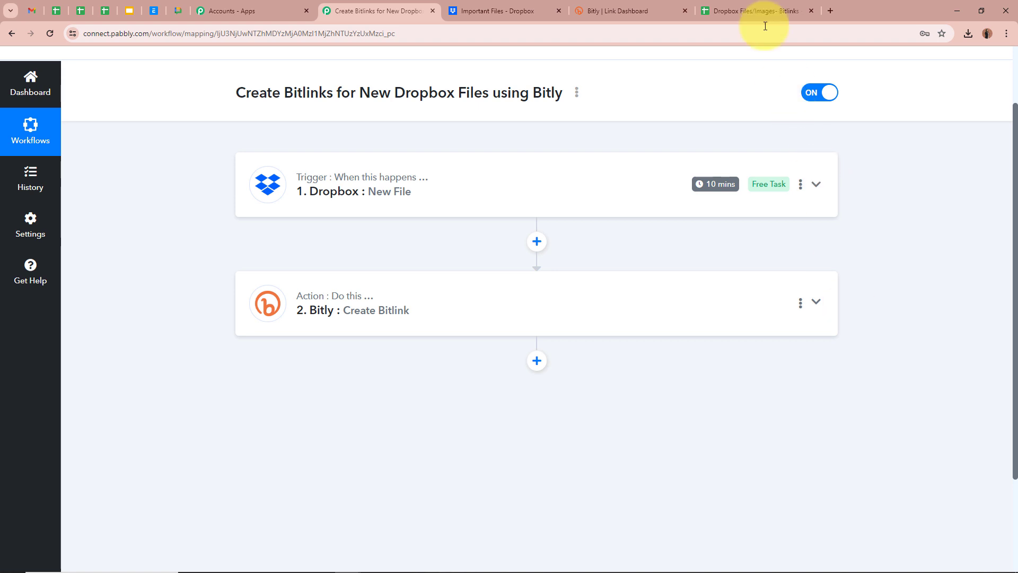
Examine the File/Image Title, Long URL and Bitlinks column headings in the Dropbox Files/Images- Bitlinks spreadsheet
{"action": "left_click", "coordinate": [742, 12]}
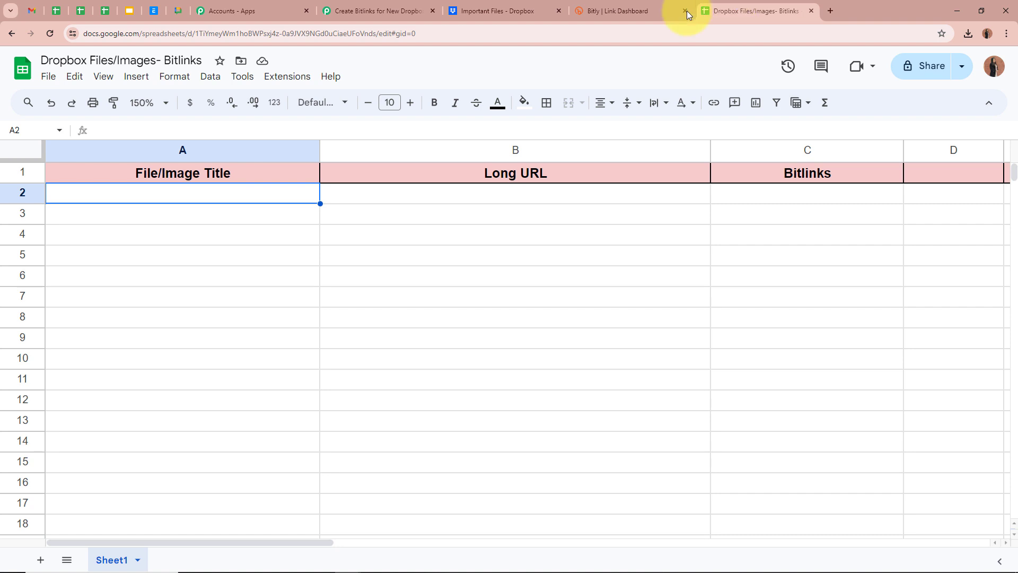
{"action": "left_click", "coordinate": [318, 305]}
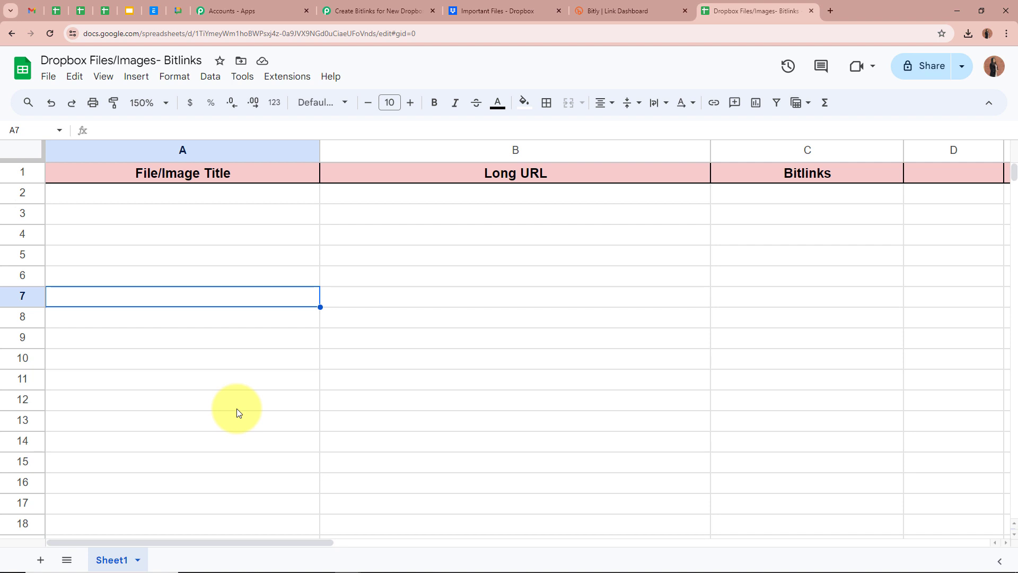
{"action": "left_click", "coordinate": [286, 175]}
{"action": "left_click", "coordinate": [536, 169]}
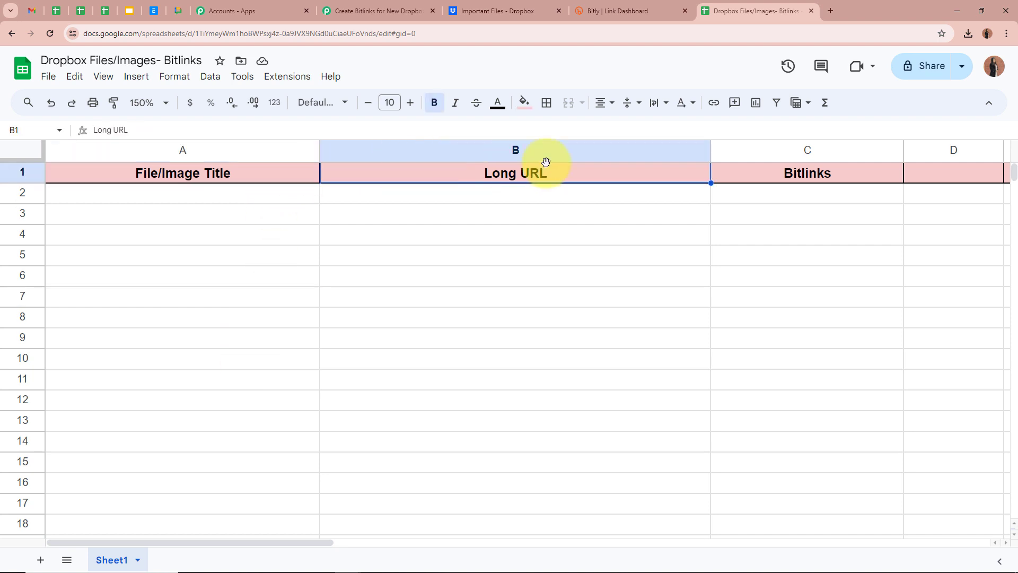
{"action": "left_click", "coordinate": [779, 171]}
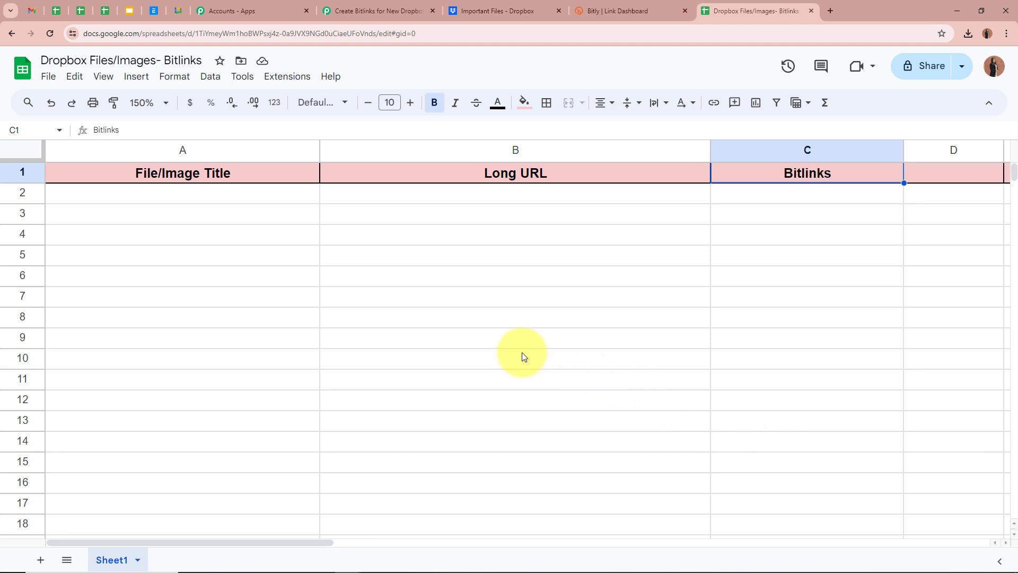
Add another action step after Bitly in the workflow, using Google Sheets with the Add New Row event
{"action": "left_click", "coordinate": [395, 11]}
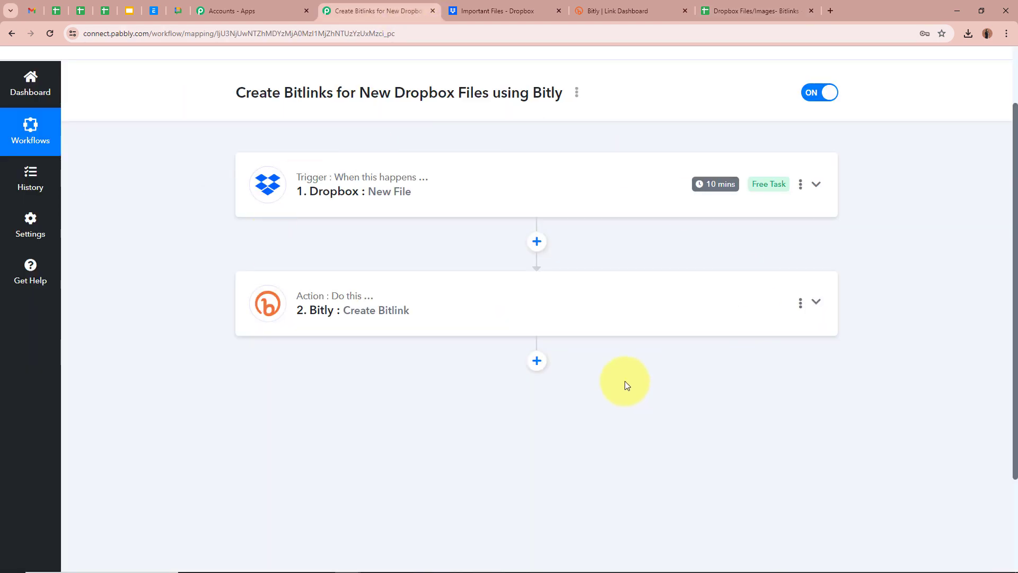
{"action": "left_click", "coordinate": [537, 360]}
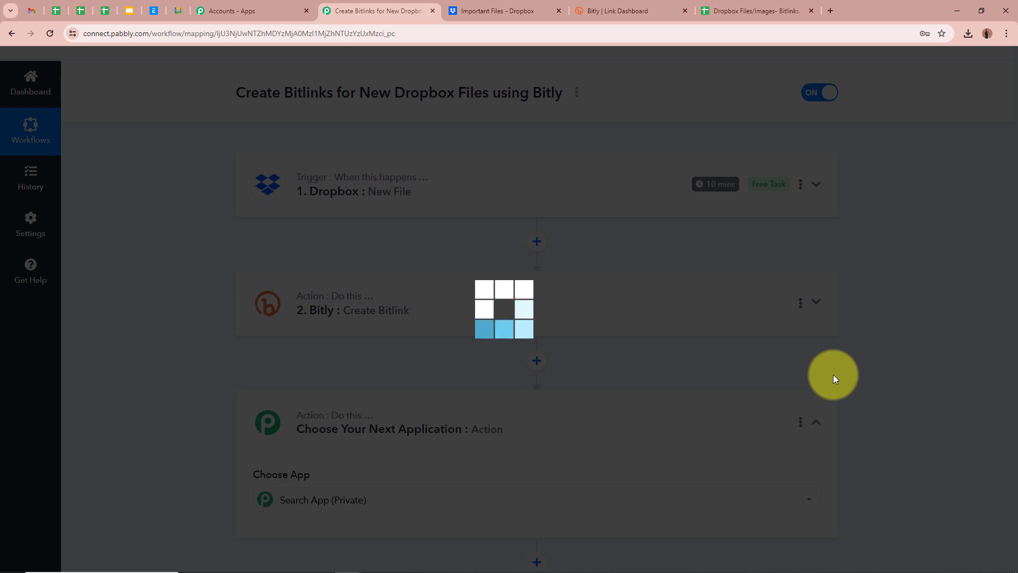
{"action": "type", "text": "Google"}
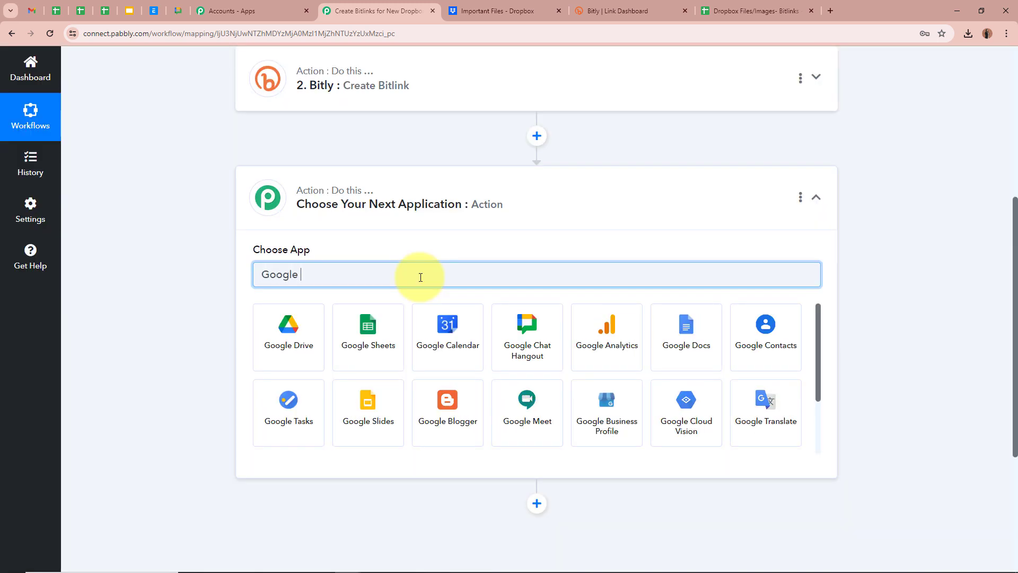
{"action": "left_click", "coordinate": [389, 323]}
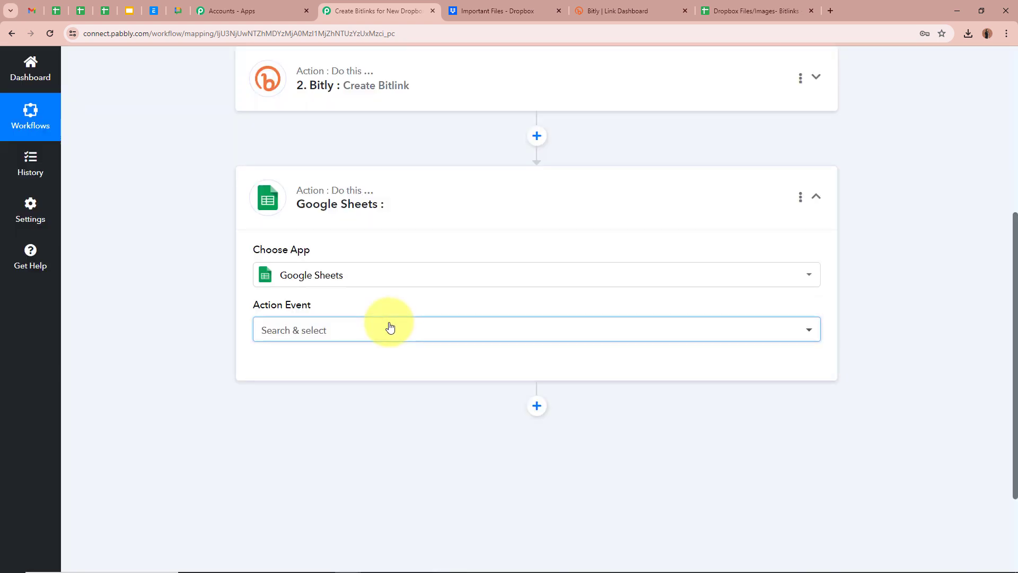
{"action": "left_click", "coordinate": [390, 327]}
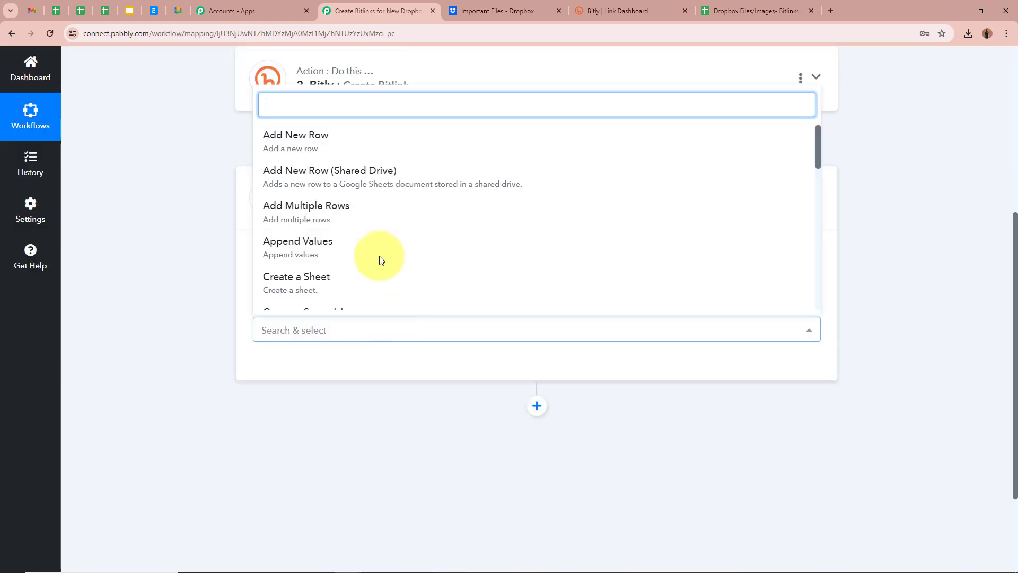
{"action": "left_click", "coordinate": [329, 136]}
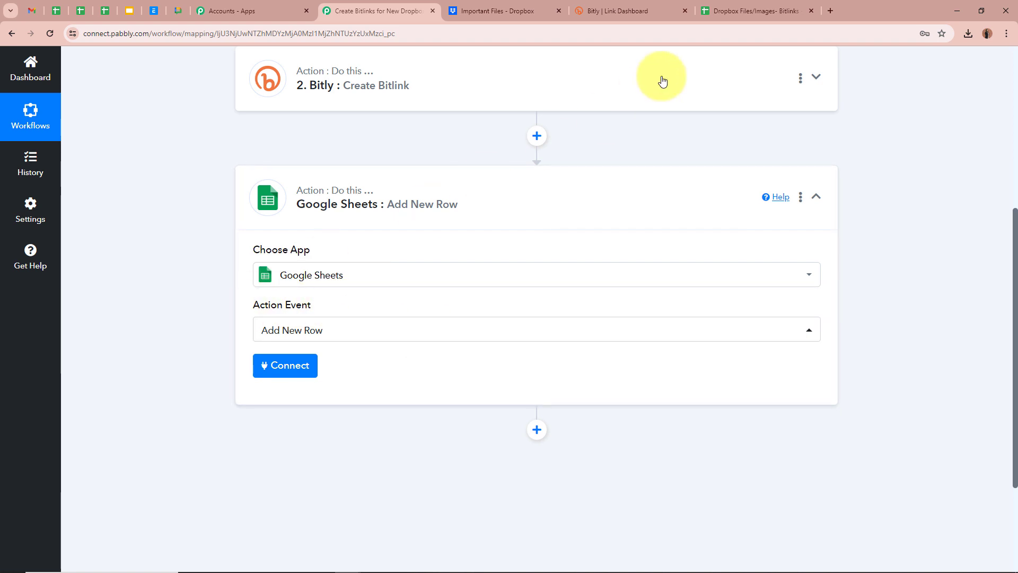
Check the target spreadsheet and open the connection setup for the Google Sheets Add New Row action
{"action": "left_click", "coordinate": [736, 11]}
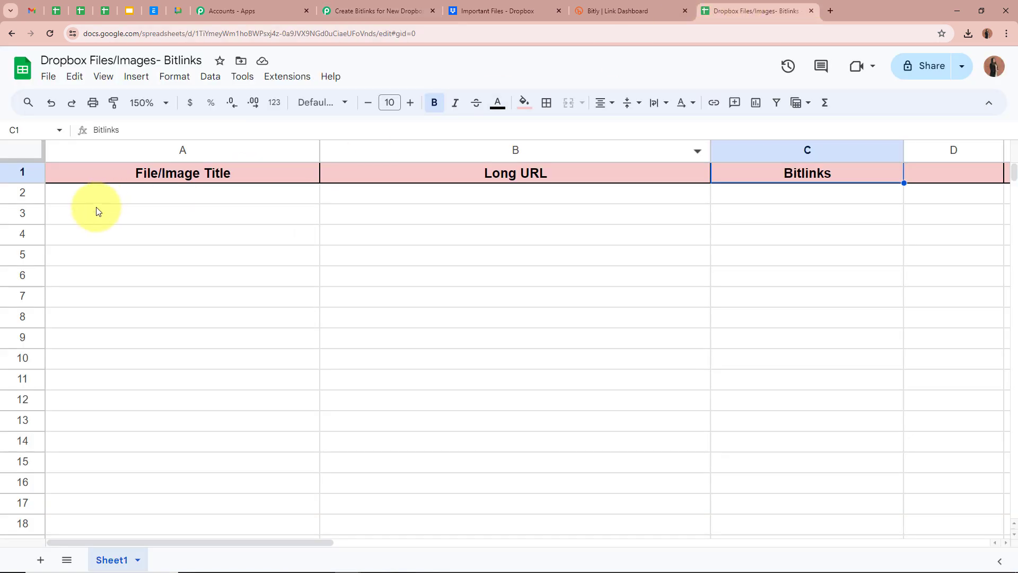
{"action": "left_click", "coordinate": [351, 11]}
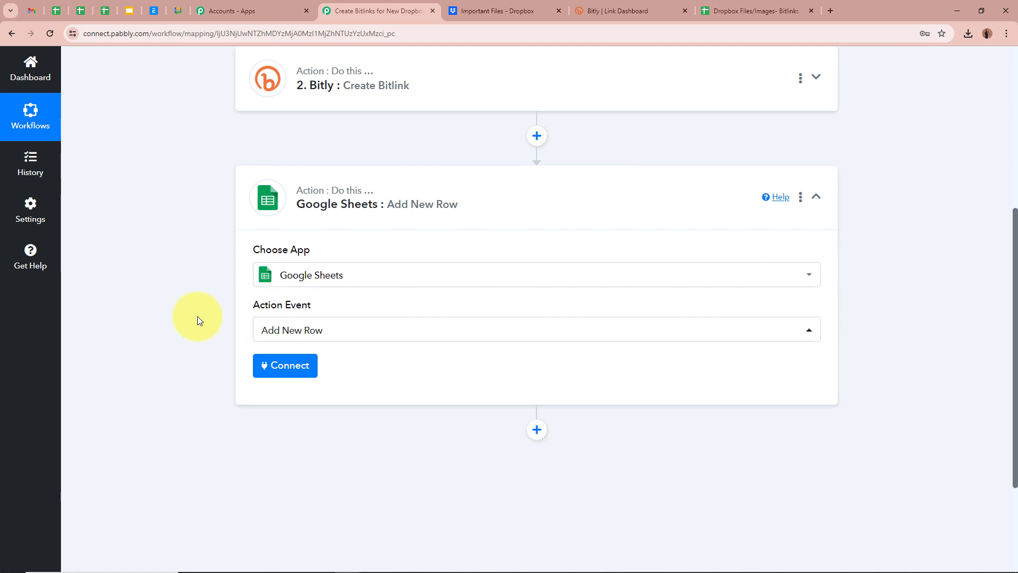
{"action": "scroll", "coordinate": [192, 316], "scroll_direction": "down", "scroll_amount": 1}
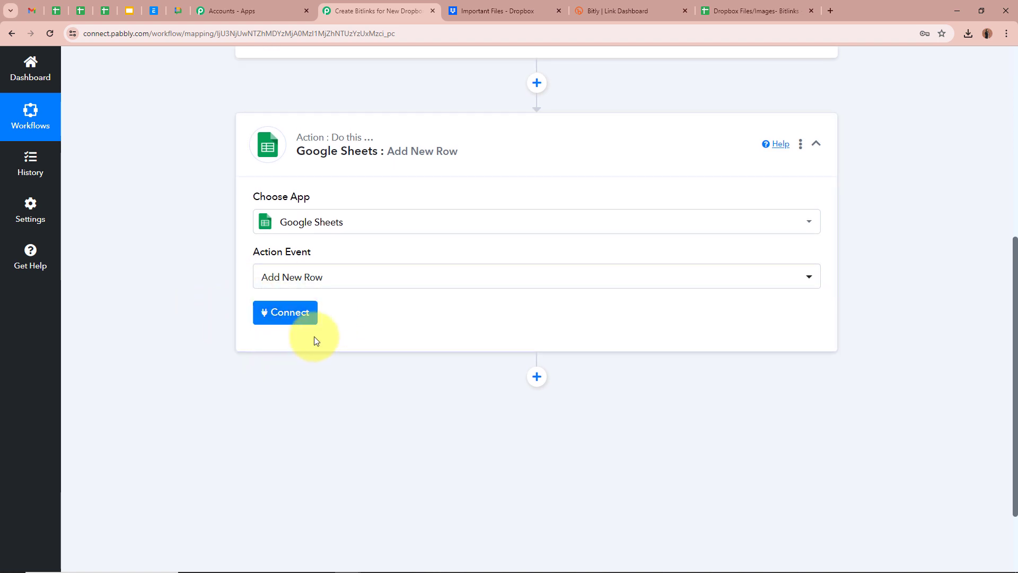
{"action": "left_click", "coordinate": [279, 314]}
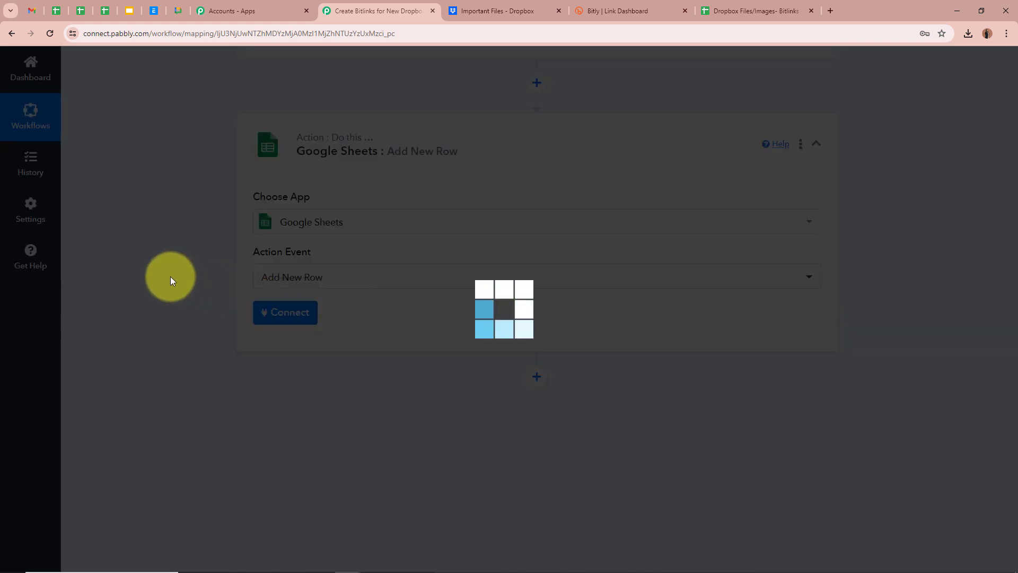
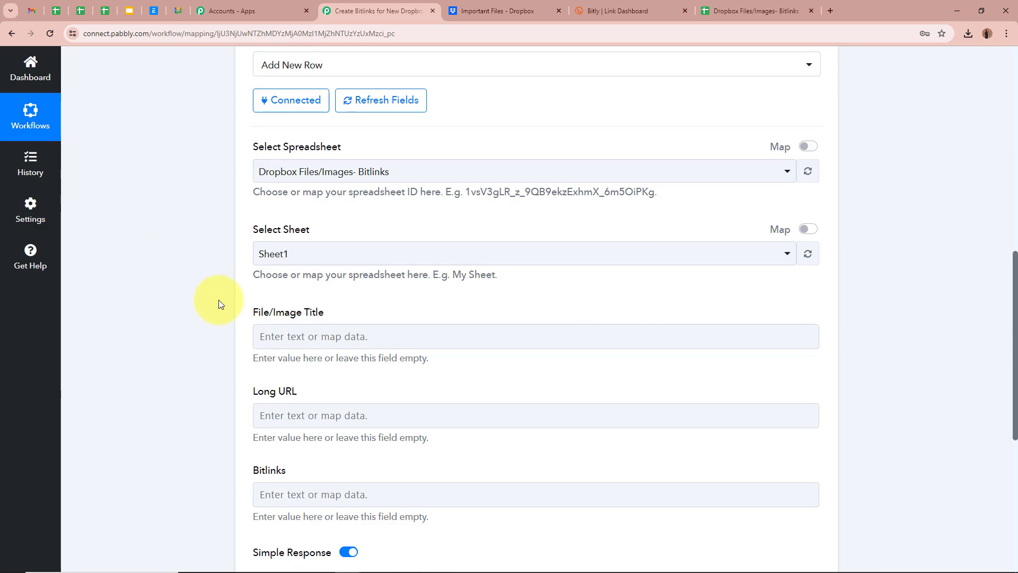
Compare the spreadsheet's column headings with the mapping fields of the Google Sheets Add New Row action
{"action": "left_click", "coordinate": [777, 6]}
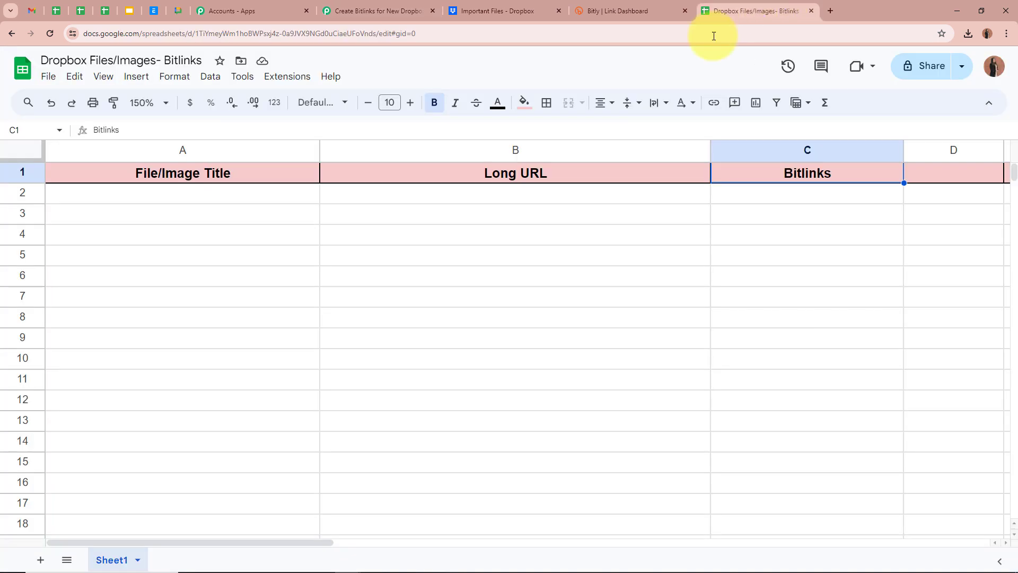
{"action": "left_click", "coordinate": [365, 11]}
{"action": "left_click", "coordinate": [351, 257]}
{"action": "left_click", "coordinate": [345, 316]}
{"action": "scroll", "coordinate": [183, 251], "scroll_direction": "down", "scroll_amount": 2}
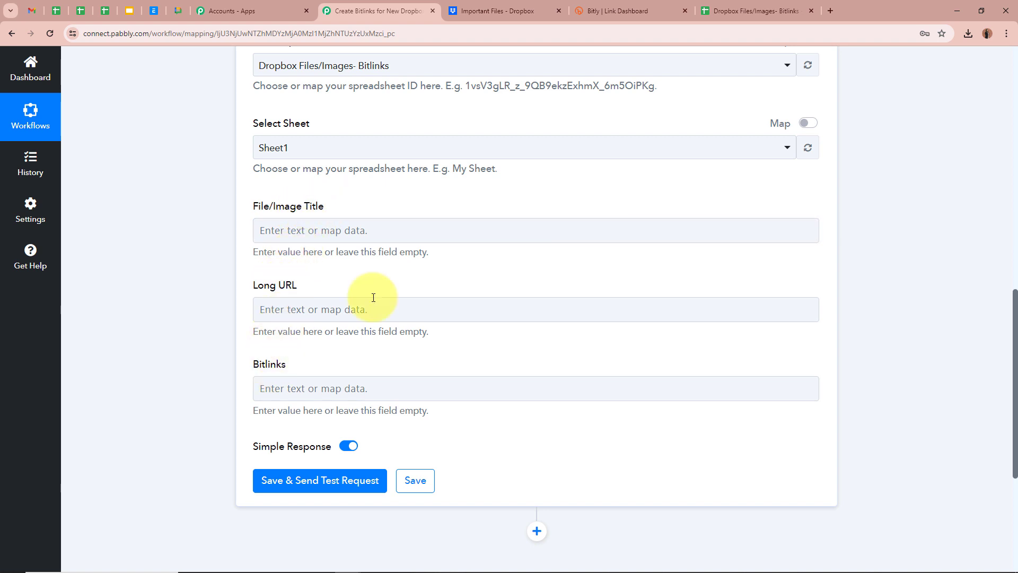
Review the File/Image Title, Long URL and Bitlinks headings in the Google Sheets spreadsheet, and return to the Pabbly Connect workflow
{"action": "left_click", "coordinate": [713, 10]}
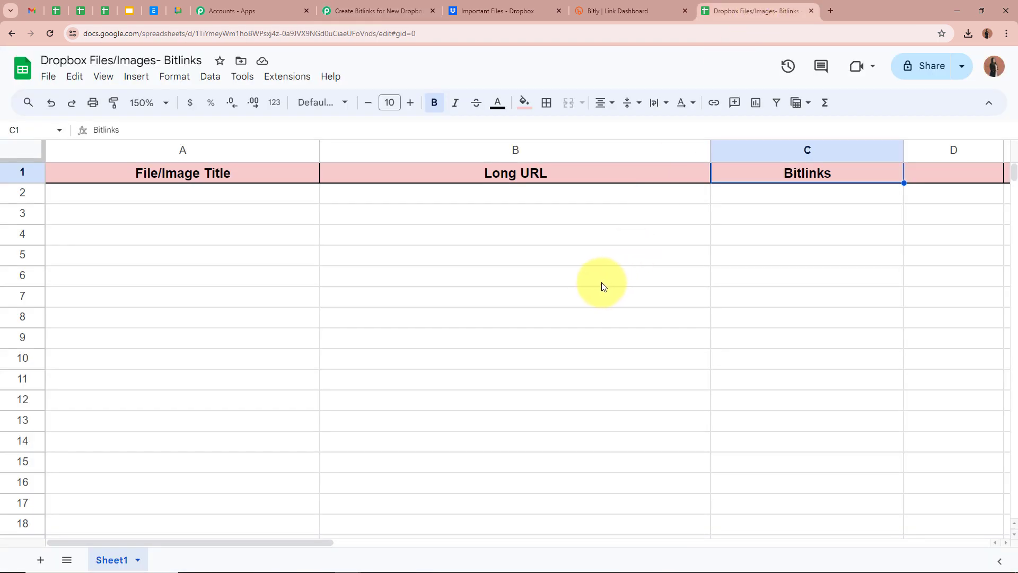
{"action": "left_click", "coordinate": [284, 171]}
{"action": "left_click", "coordinate": [412, 181]}
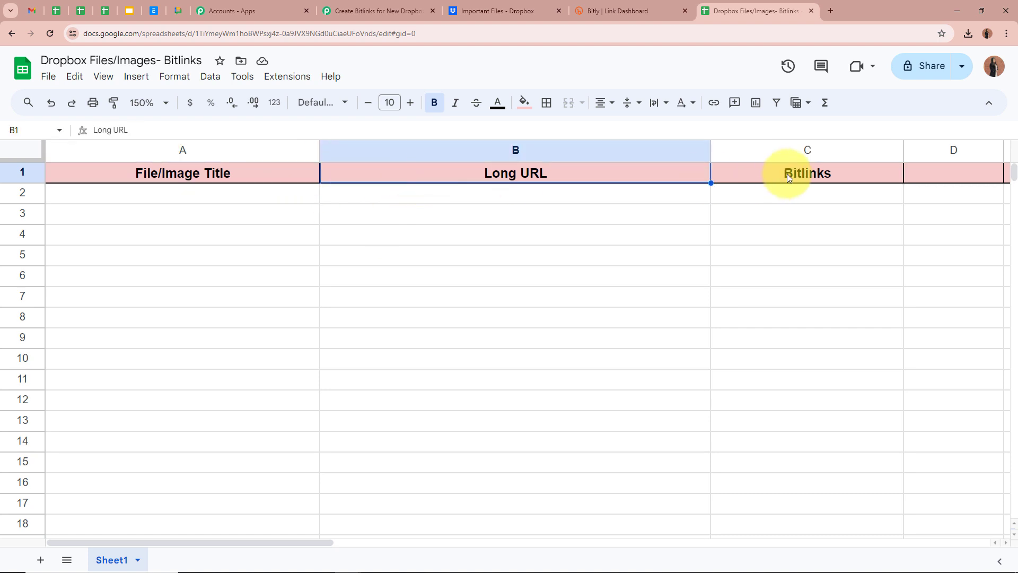
{"action": "left_click", "coordinate": [785, 173]}
{"action": "left_click", "coordinate": [395, 11]}
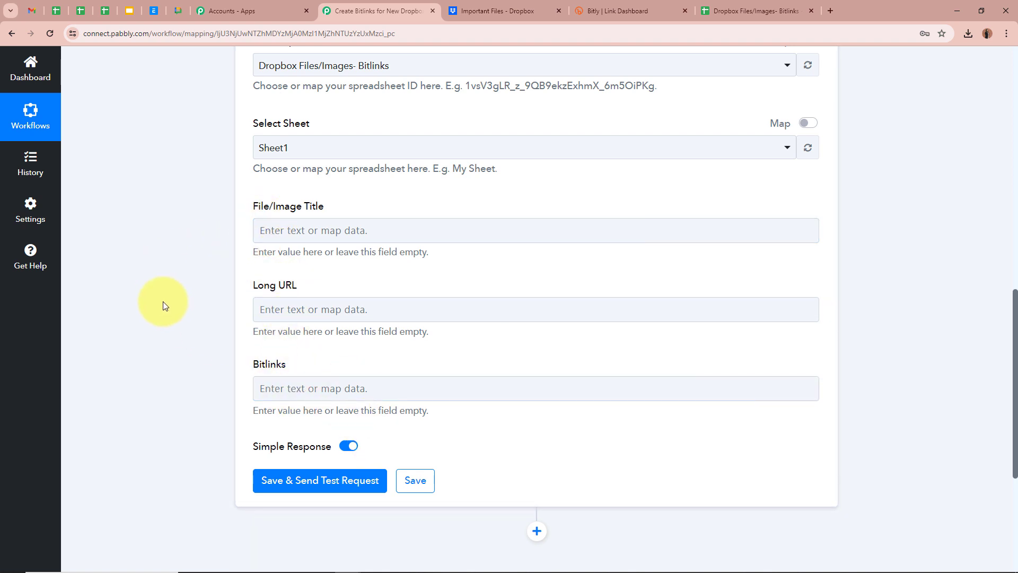
Map the File/Image Title field to the Res1 Name value from the Dropbox New File step
{"action": "left_click", "coordinate": [304, 210]}
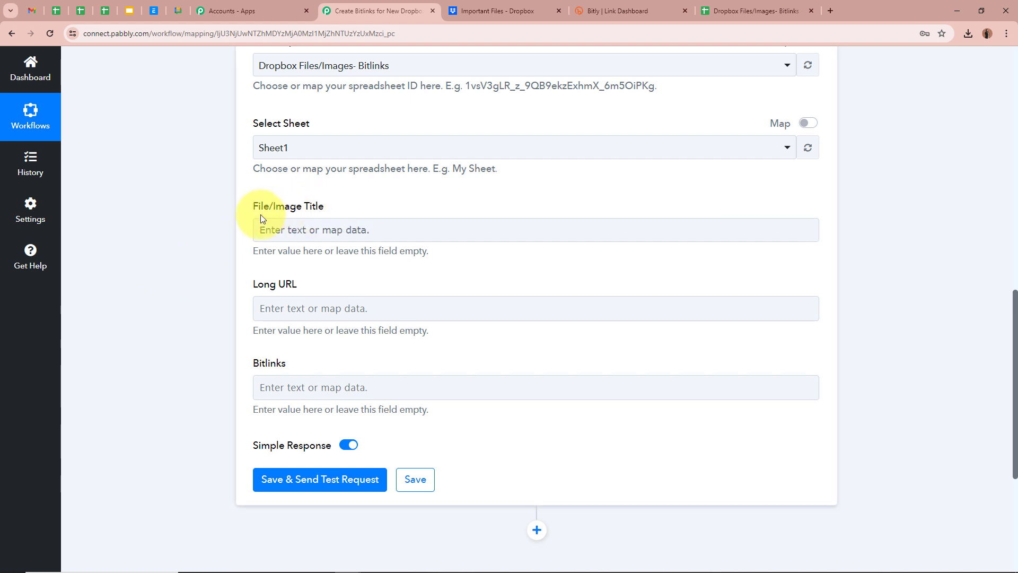
{"action": "left_click", "coordinate": [305, 229]}
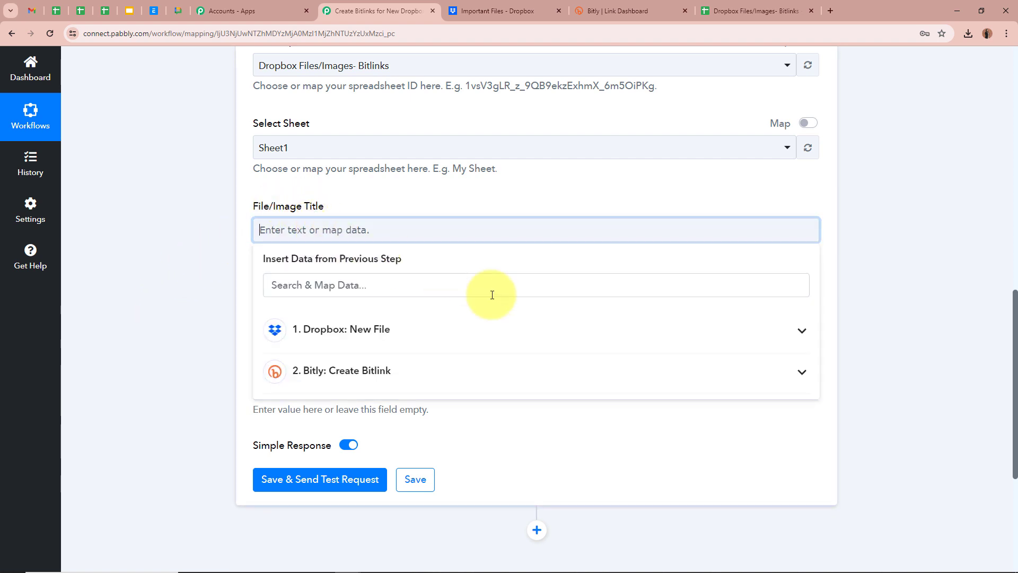
{"action": "left_click", "coordinate": [520, 329]}
{"action": "left_click", "coordinate": [410, 497]}
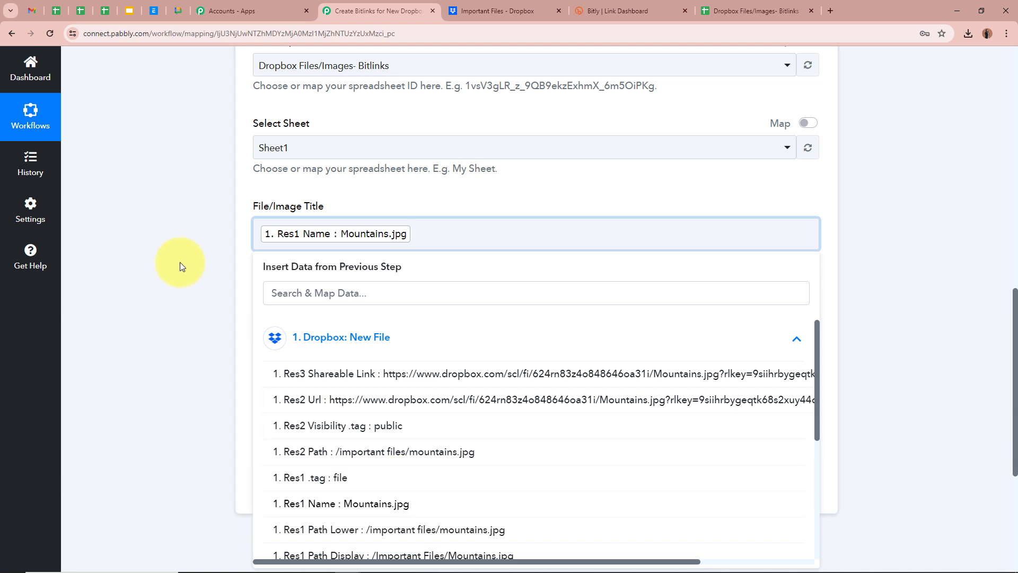
{"action": "left_click", "coordinate": [180, 266]}
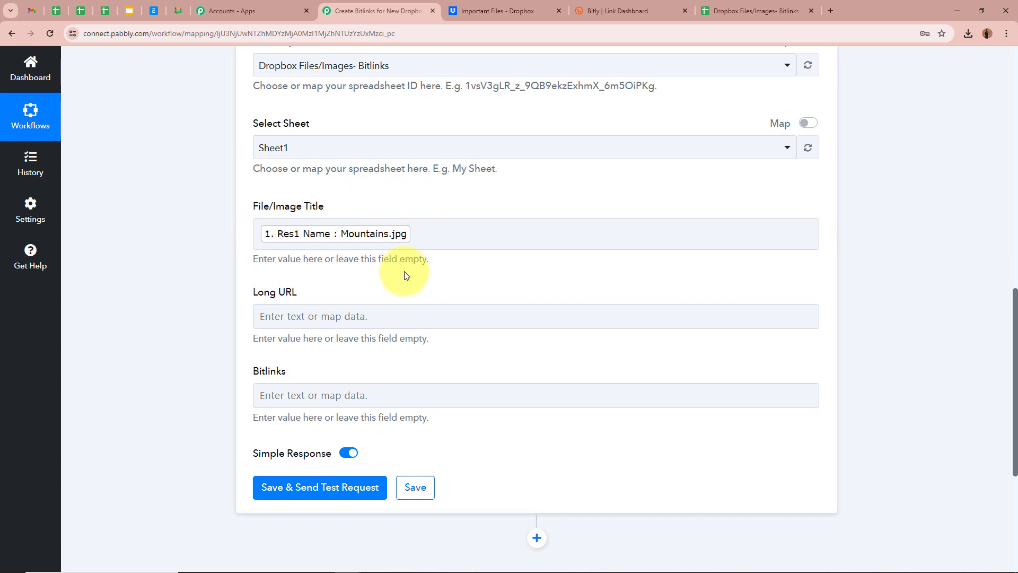
Map the Long URL field to the Res2 Url value from the Dropbox New File step
{"action": "scroll", "coordinate": [198, 260], "scroll_direction": "down", "scroll_amount": 2}
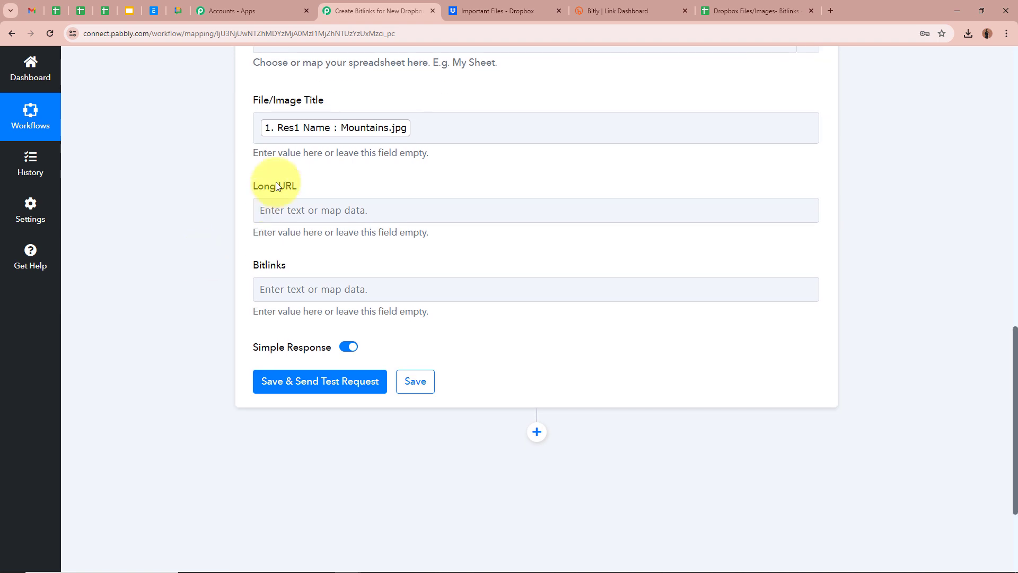
{"action": "left_click", "coordinate": [285, 209]}
{"action": "left_click", "coordinate": [636, 311]}
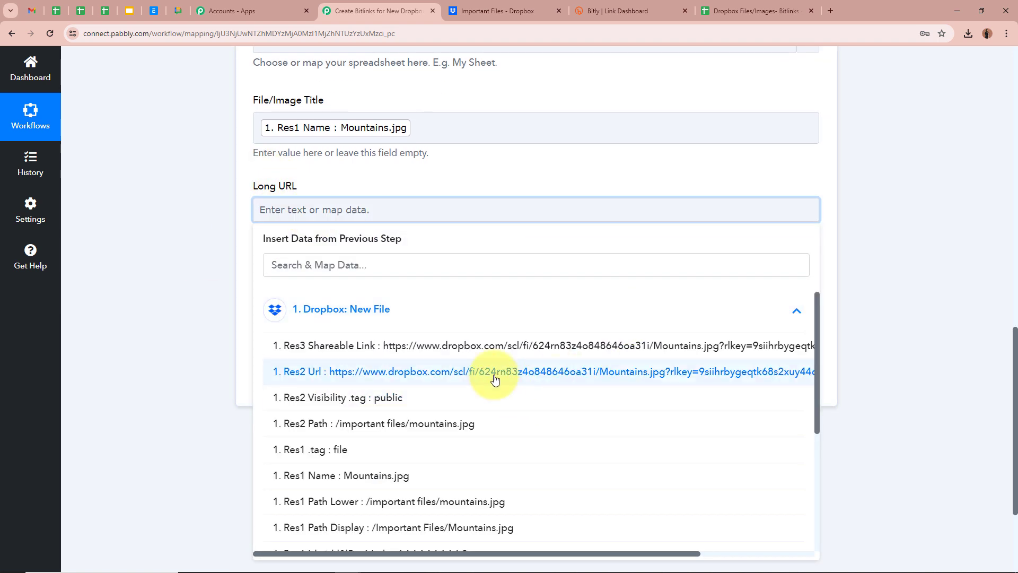
{"action": "left_click", "coordinate": [479, 371]}
{"action": "left_click", "coordinate": [171, 238]}
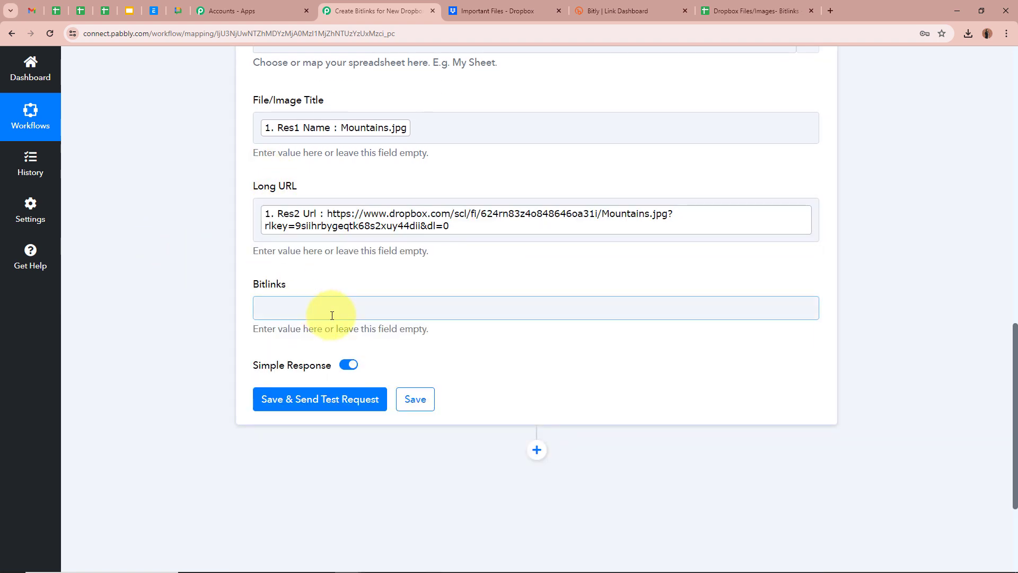
Map the Bitlinks field to the Link value from the Bitly Create Bitlink step
{"action": "left_click", "coordinate": [329, 310]}
{"action": "left_click", "coordinate": [389, 450]}
{"action": "scroll", "coordinate": [216, 368], "scroll_direction": "down", "scroll_amount": 2}
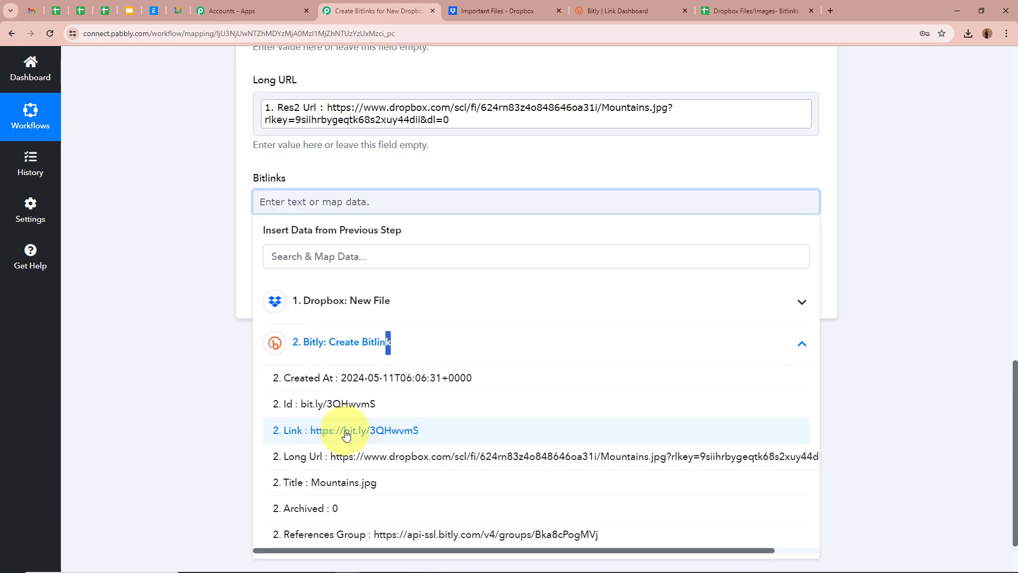
{"action": "left_click", "coordinate": [268, 427]}
{"action": "left_click", "coordinate": [200, 225]}
Save the Google Sheets Add New Row action and send a test request with the mapped values
{"action": "scroll", "coordinate": [255, 250], "scroll_direction": "up", "scroll_amount": 6}
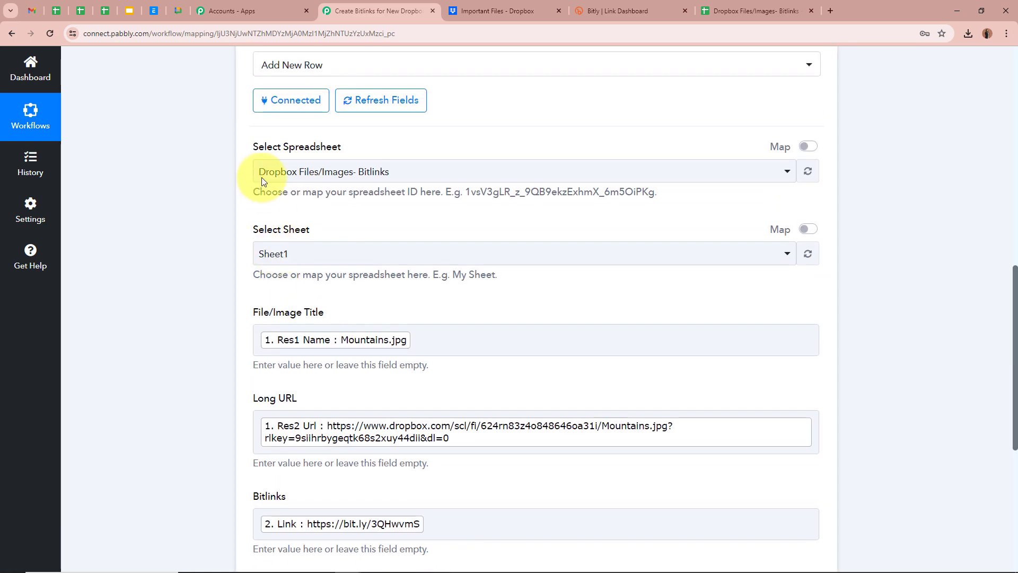
{"action": "scroll", "coordinate": [214, 303], "scroll_direction": "down", "scroll_amount": 6}
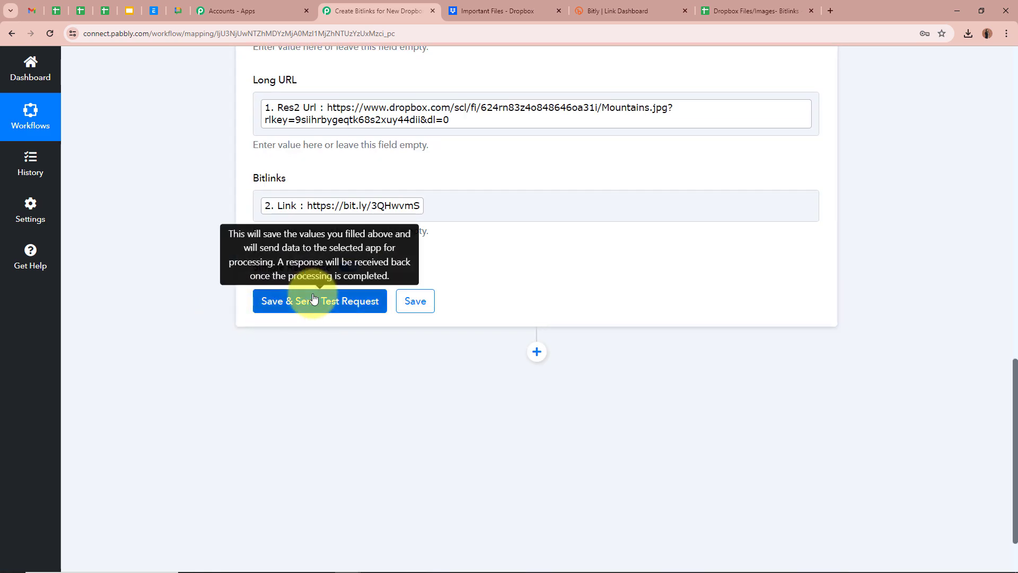
{"action": "left_click", "coordinate": [297, 301]}
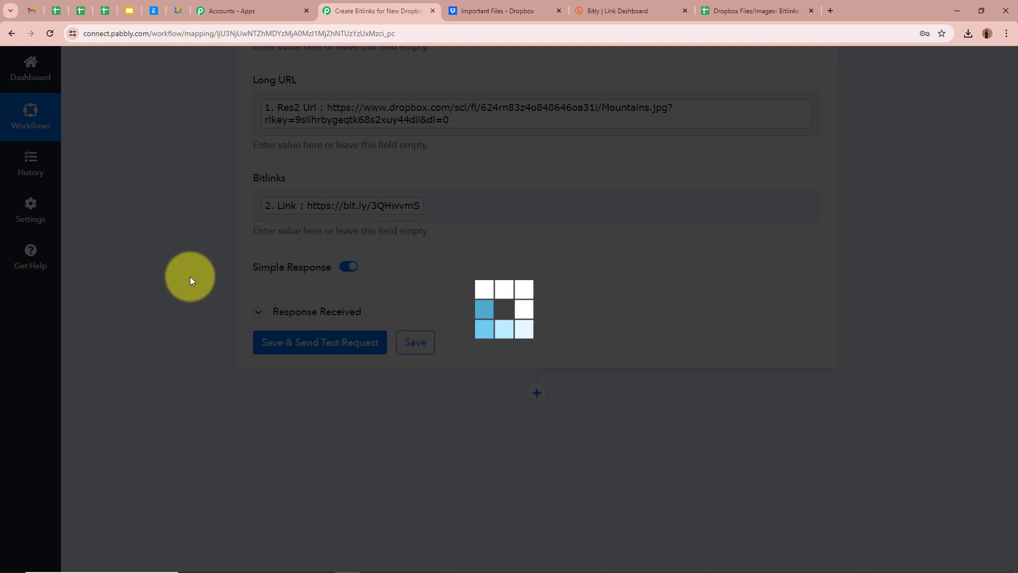
{"action": "scroll", "coordinate": [190, 276], "scroll_direction": "down", "scroll_amount": 2}
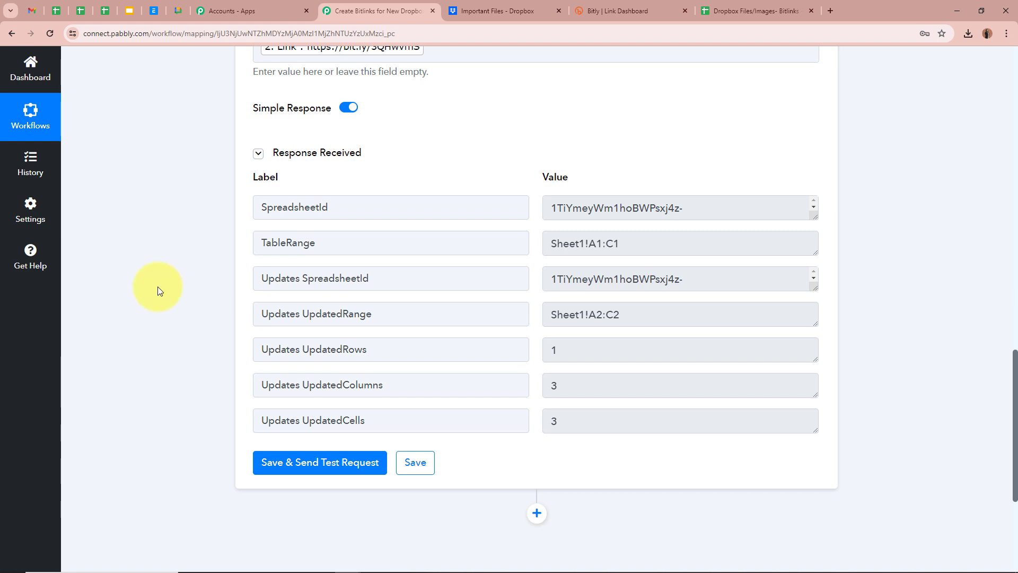
Check the title, long URL and Bitlink in row 2 of the Dropbox Files/Images- Bitlinks spreadsheet
{"action": "left_click", "coordinate": [747, 11]}
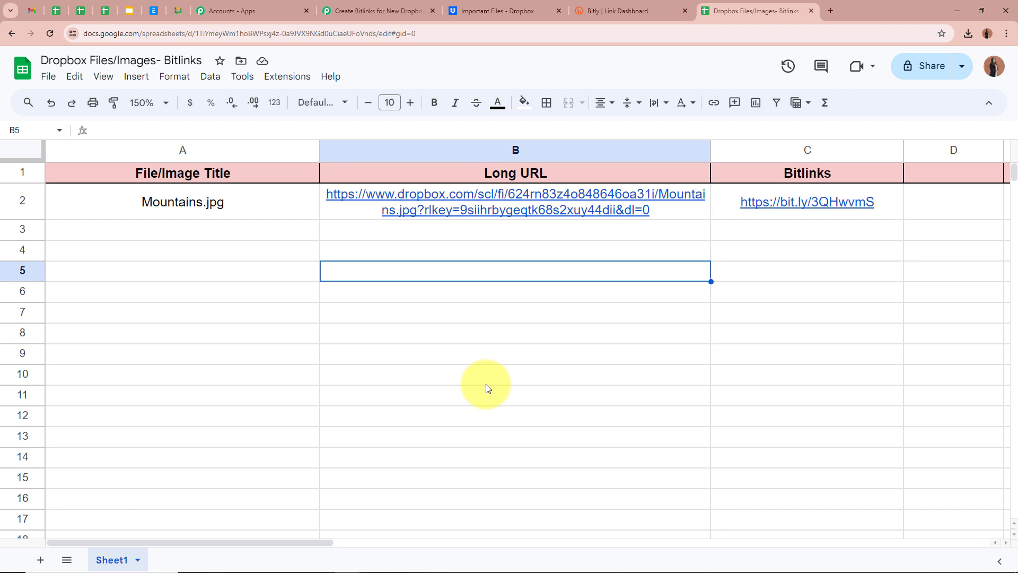
{"action": "left_click", "coordinate": [281, 213]}
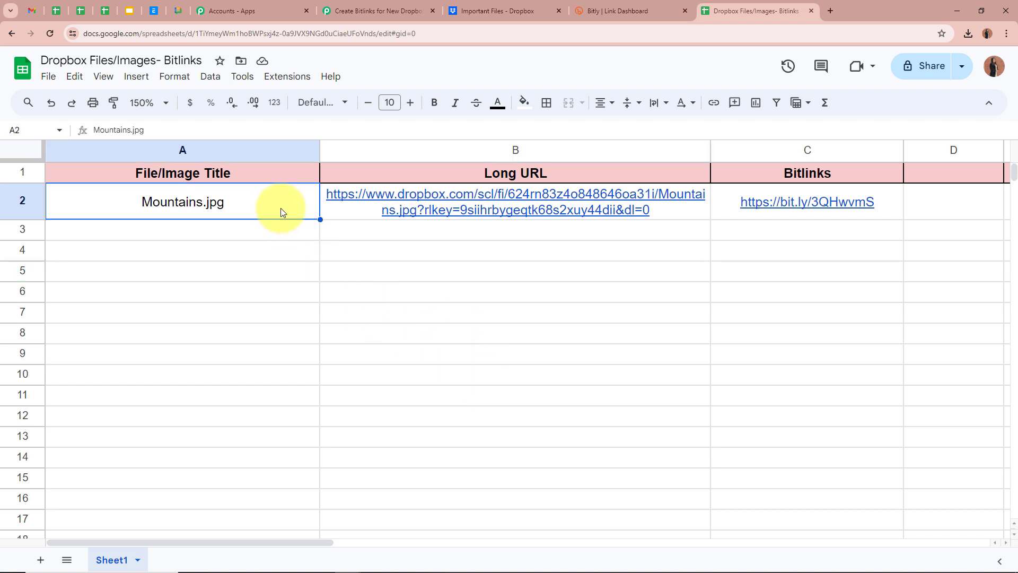
{"action": "left_click", "coordinate": [341, 206]}
{"action": "left_click", "coordinate": [837, 209]}
{"action": "left_click", "coordinate": [851, 361]}
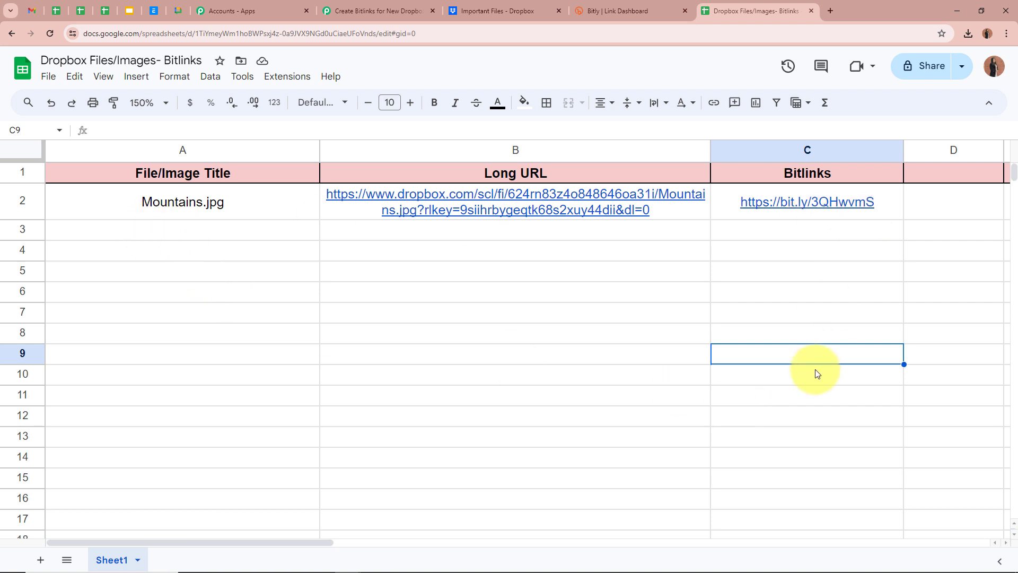
Switch to the Important Files folder in Dropbox and close the upgrade banner and the Mountains image preview
{"action": "left_click", "coordinate": [509, 10]}
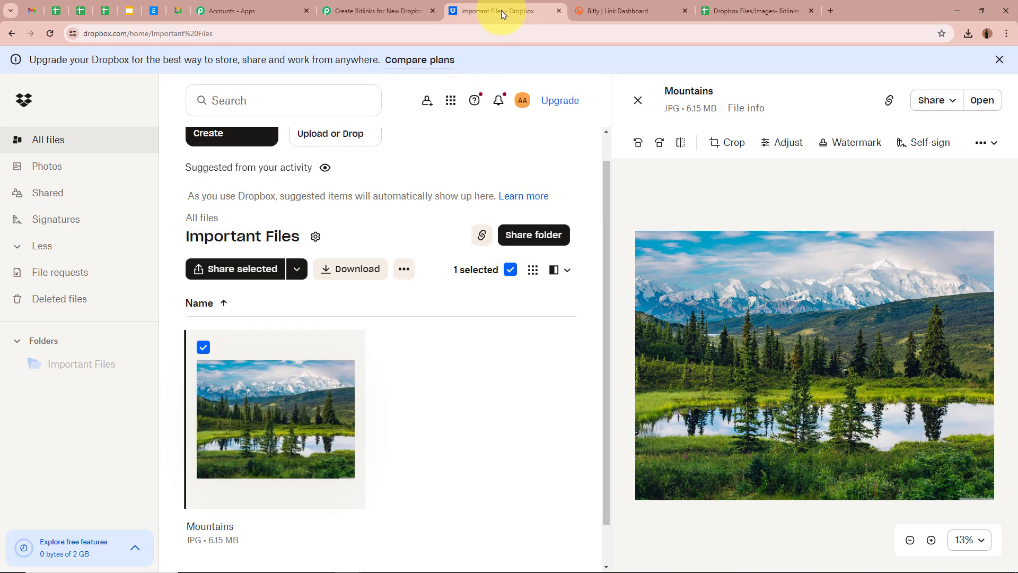
{"action": "left_click", "coordinate": [998, 61]}
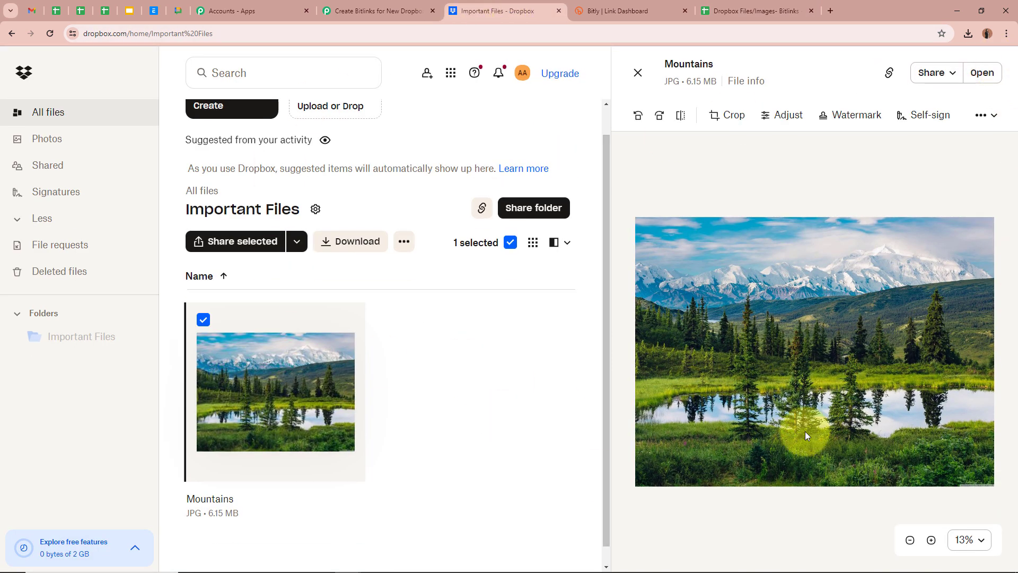
{"action": "left_click", "coordinate": [638, 73]}
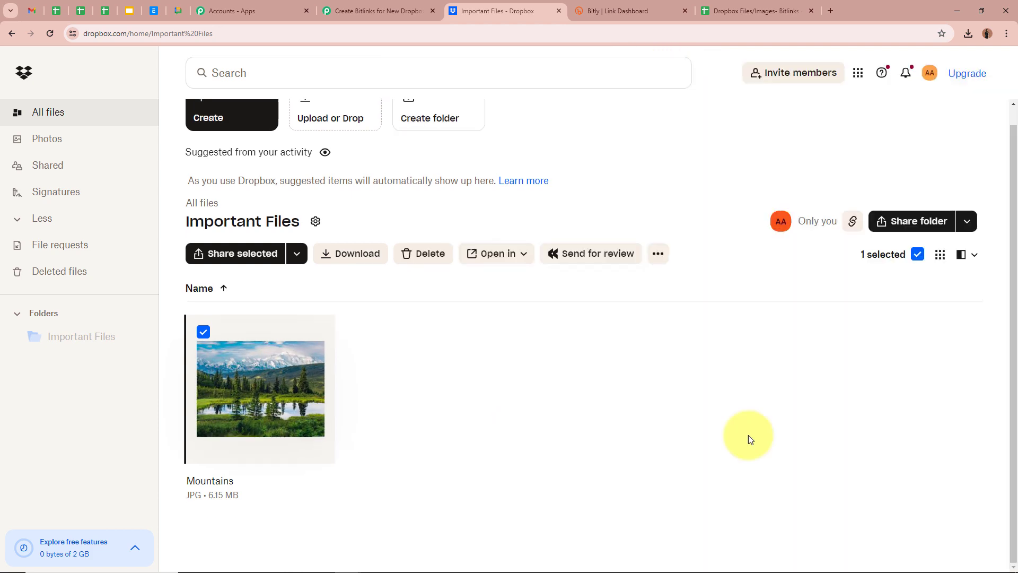
{"action": "scroll", "coordinate": [473, 428], "scroll_direction": "up", "scroll_amount": 1}
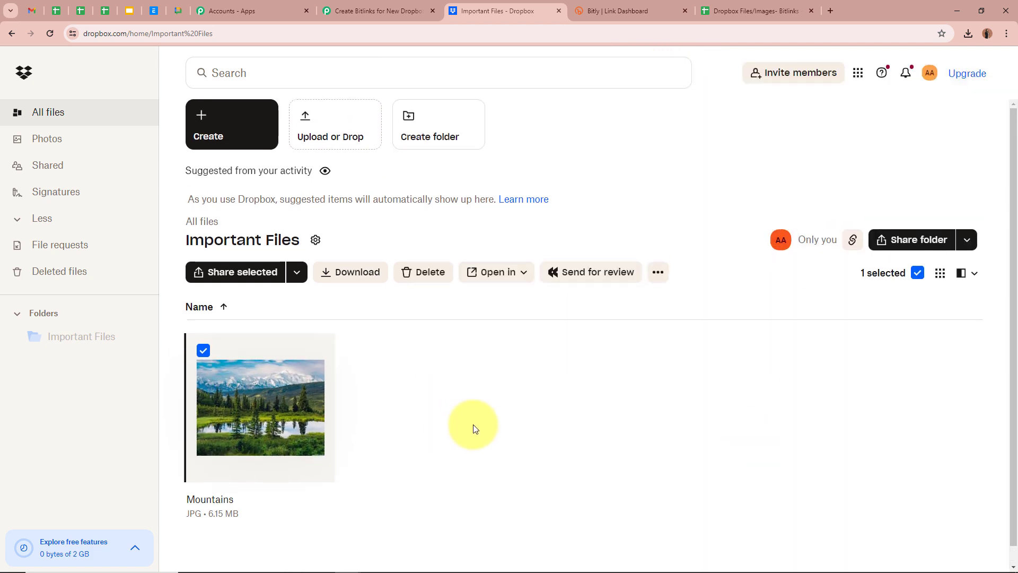
Upload the file Nature Image.jpg from the computer to the Important Files folder
{"action": "left_click", "coordinate": [347, 126]}
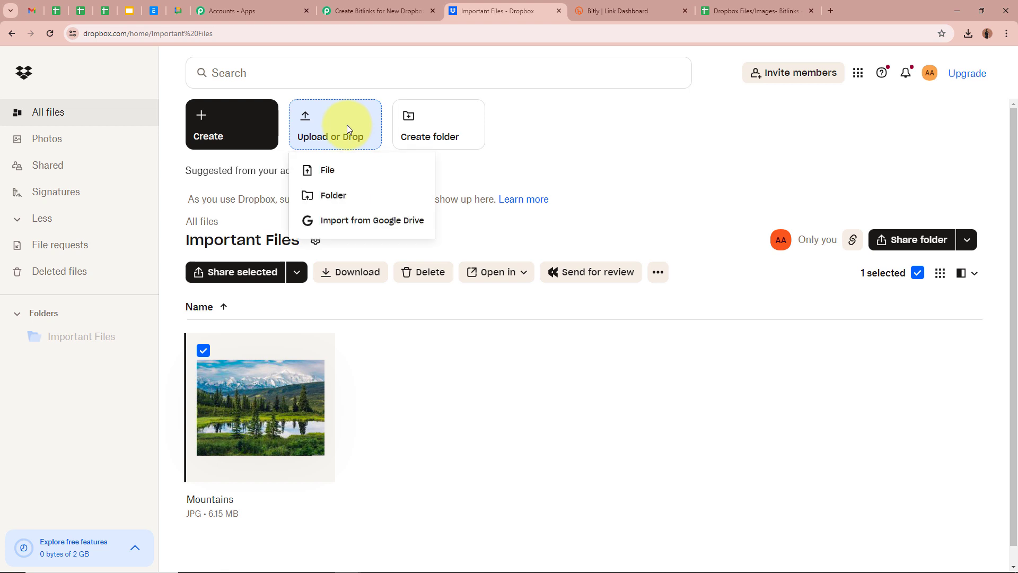
{"action": "left_click", "coordinate": [340, 171]}
{"action": "left_click", "coordinate": [158, 98]}
{"action": "left_click", "coordinate": [406, 267]}
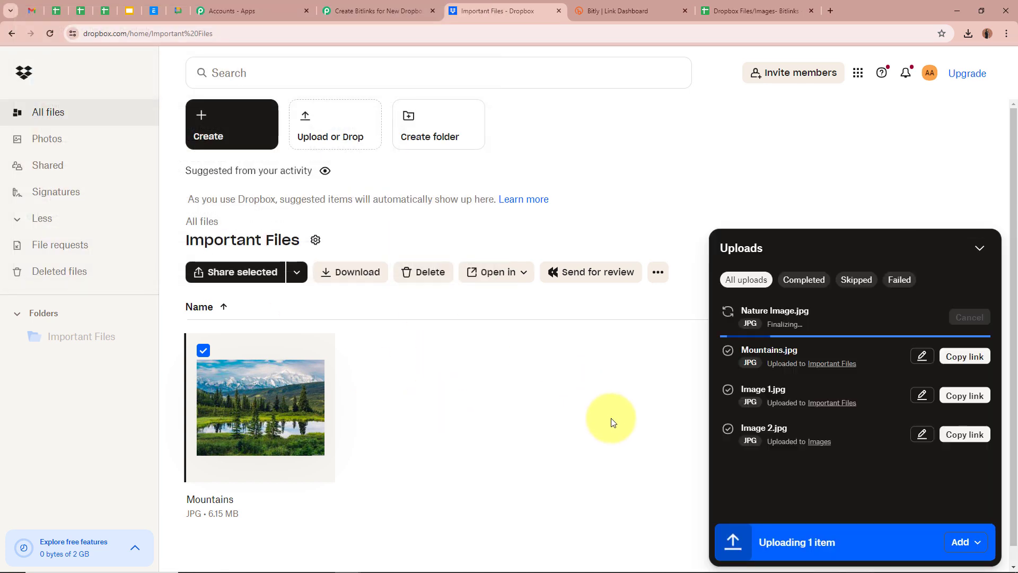
{"action": "left_click", "coordinate": [610, 417]}
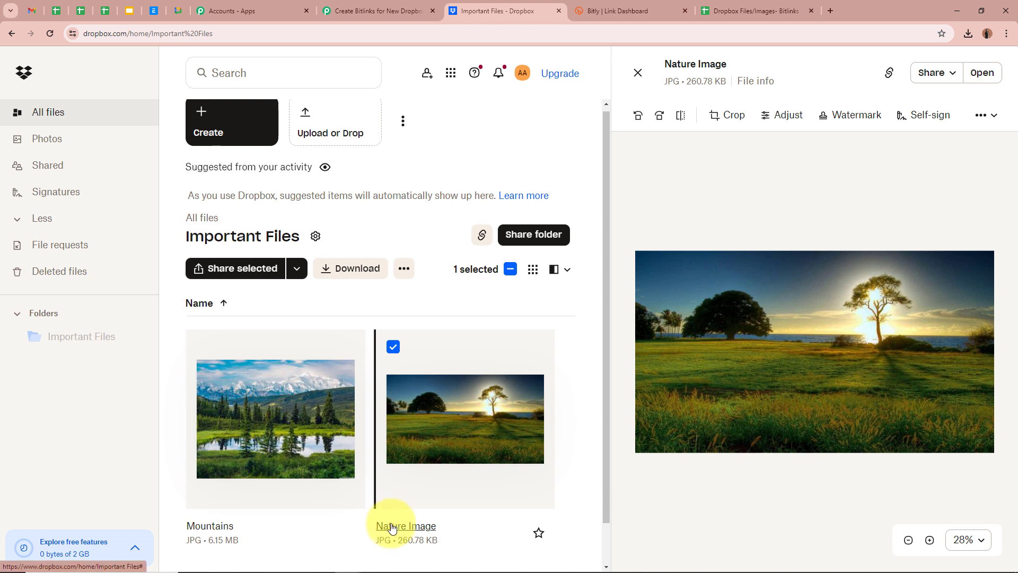
Look over the uploaded Nature Image in the Important Files folder, previewing it once more and closing the preview
{"action": "left_click", "coordinate": [639, 73]}
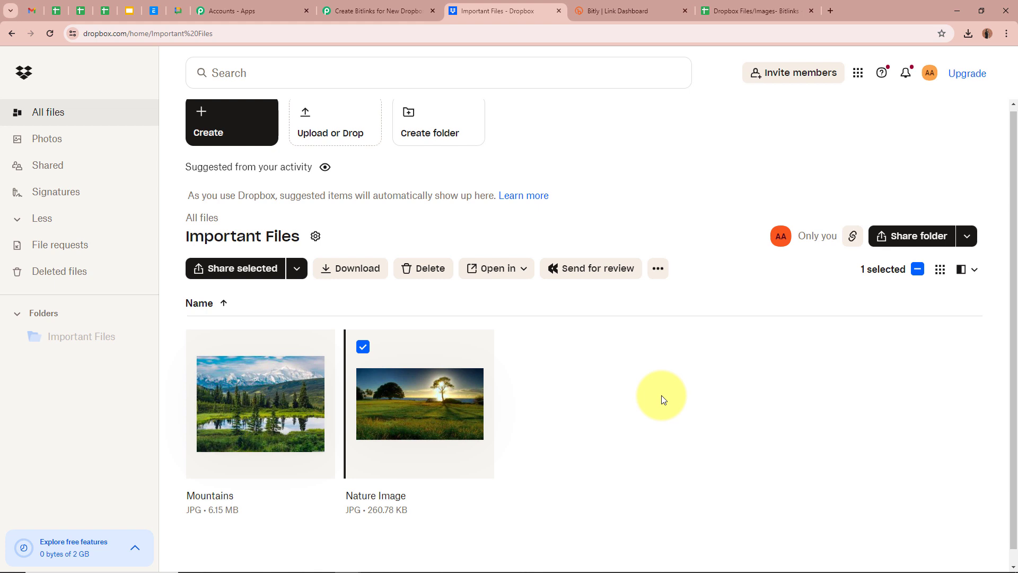
{"action": "scroll", "coordinate": [583, 377], "scroll_direction": "up", "scroll_amount": 1}
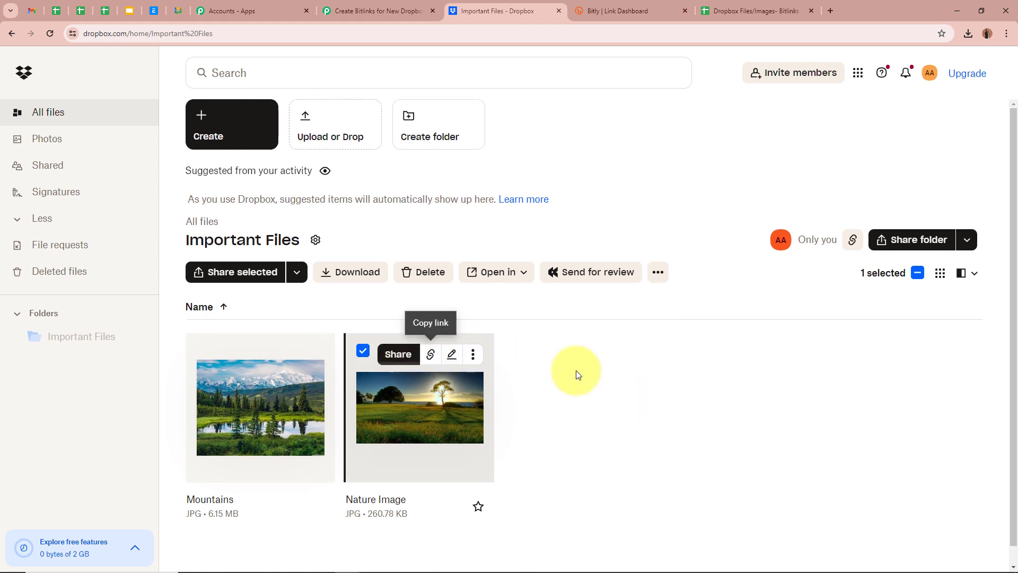
{"action": "left_click", "coordinate": [691, 388]}
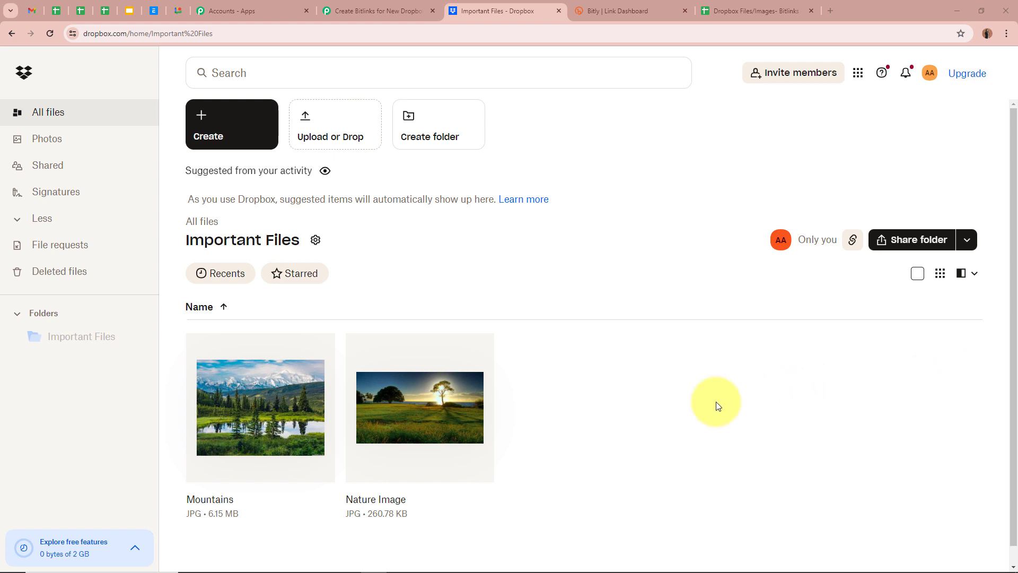
{"action": "left_click", "coordinate": [438, 398]}
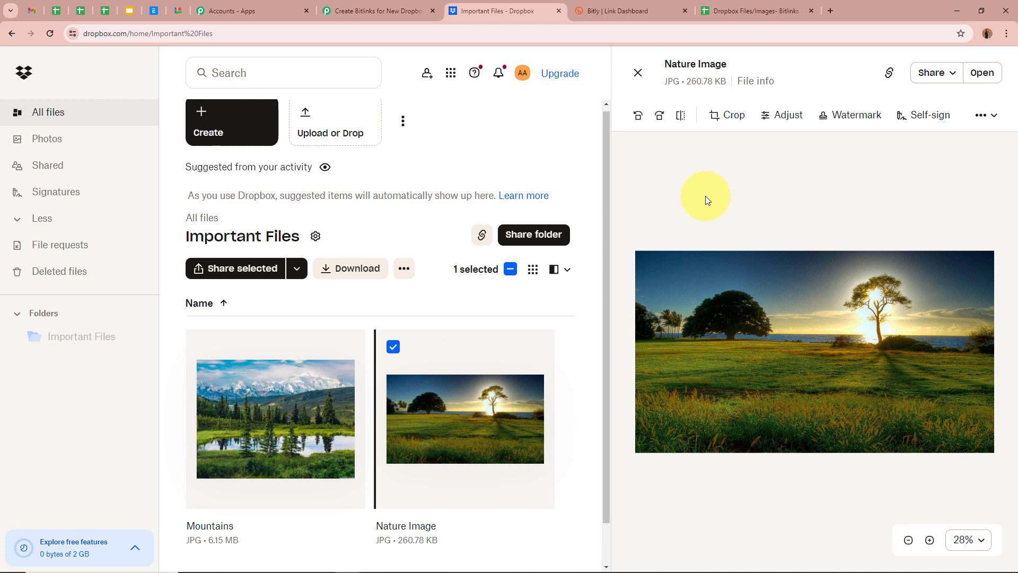
{"action": "left_click", "coordinate": [638, 73]}
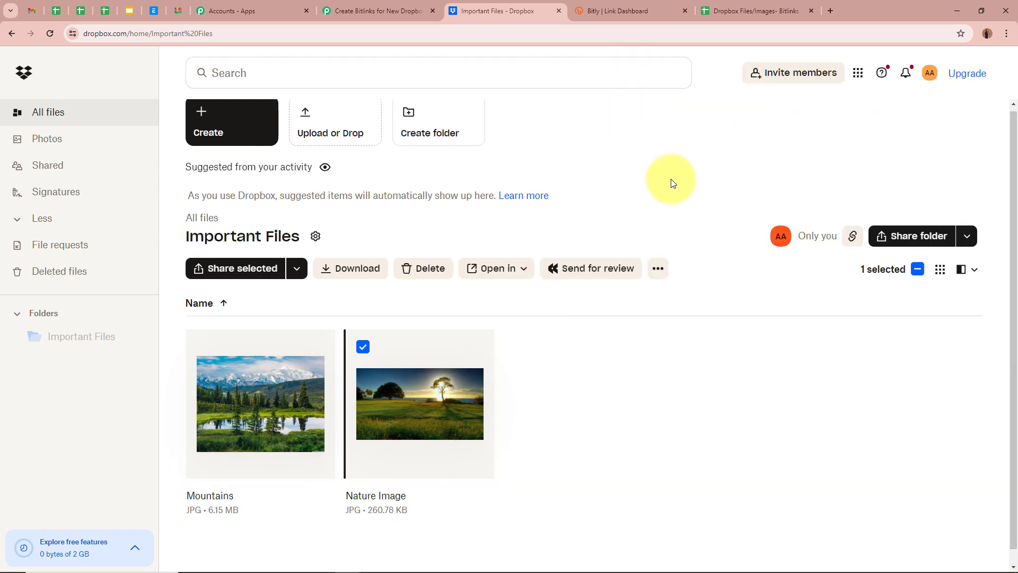
Check the Nature Image.jpg row in the Google Sheets spreadsheet, including its title and long URL
{"action": "left_click", "coordinate": [760, 7]}
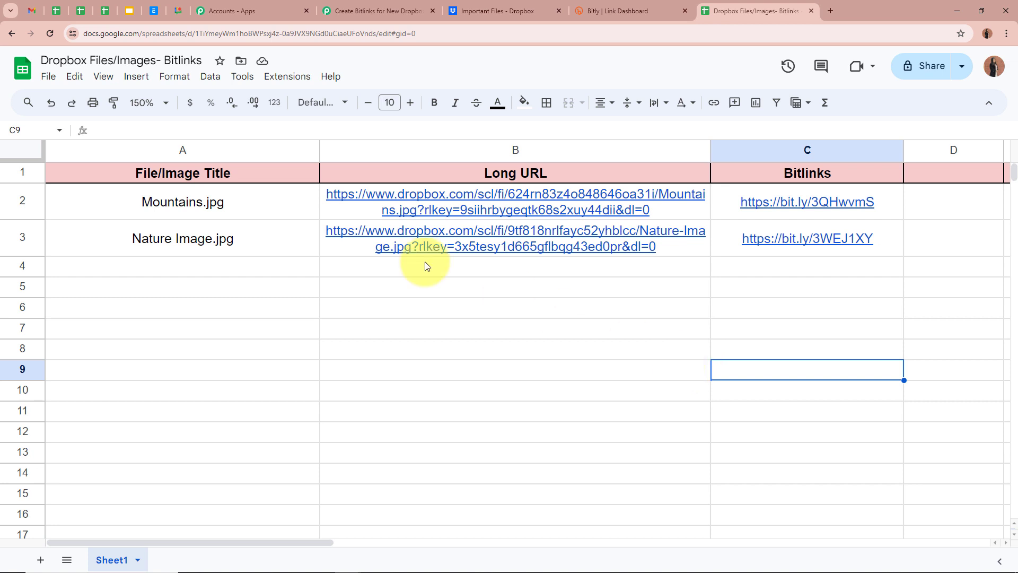
{"action": "left_click", "coordinate": [280, 263]}
{"action": "left_click", "coordinate": [132, 243]}
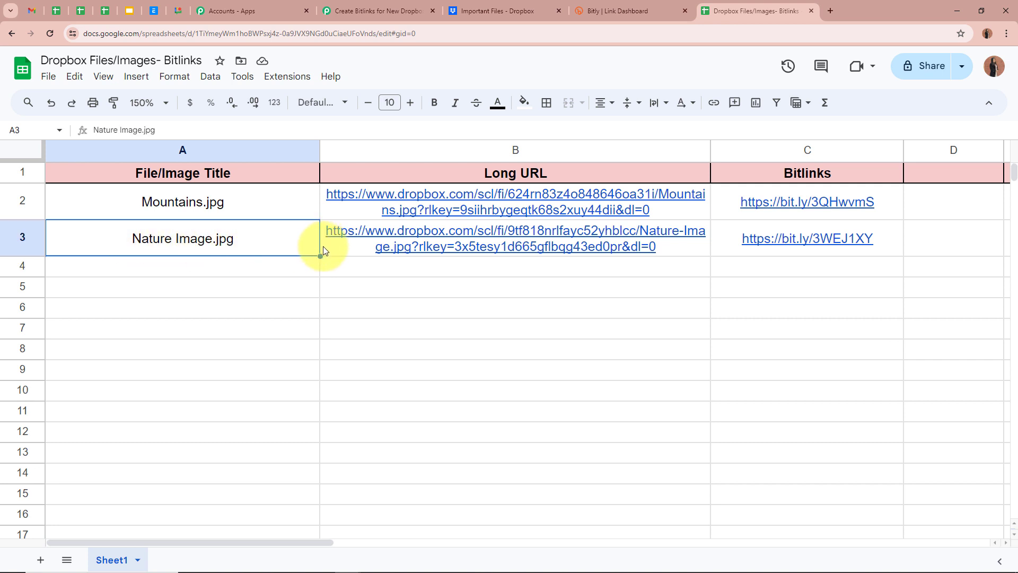
{"action": "left_click", "coordinate": [347, 248]}
Copy the Bitlink of Nature Image.jpg from the spreadsheet and open it in a new browser tab
{"action": "left_click", "coordinate": [832, 238]}
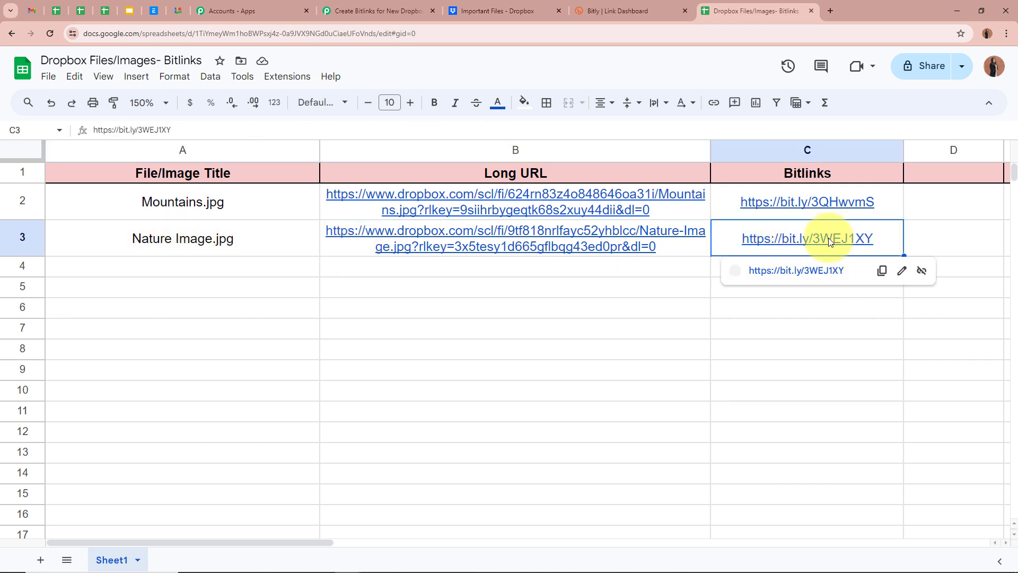
{"action": "left_click", "coordinate": [882, 270]}
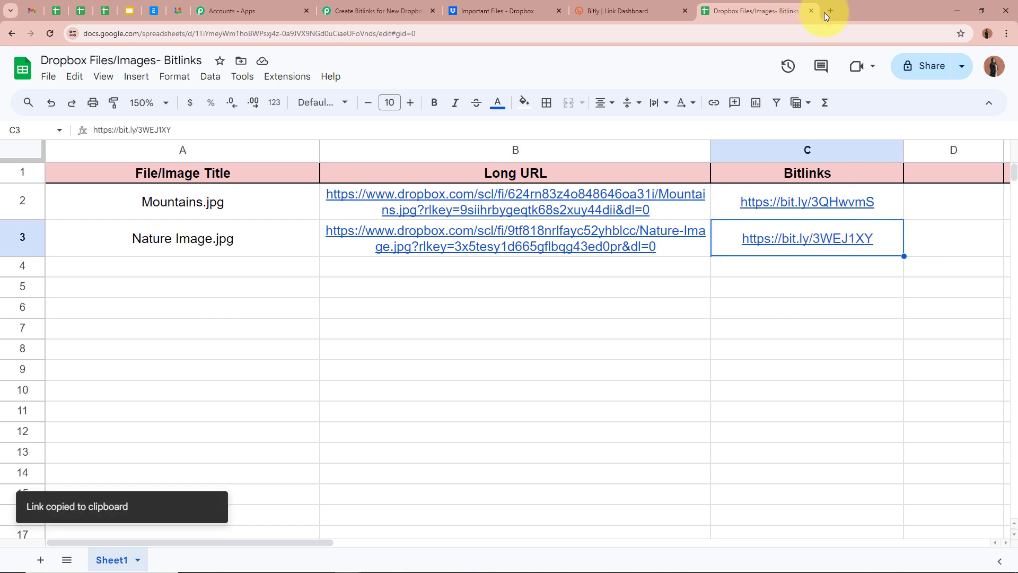
{"action": "left_click", "coordinate": [830, 11]}
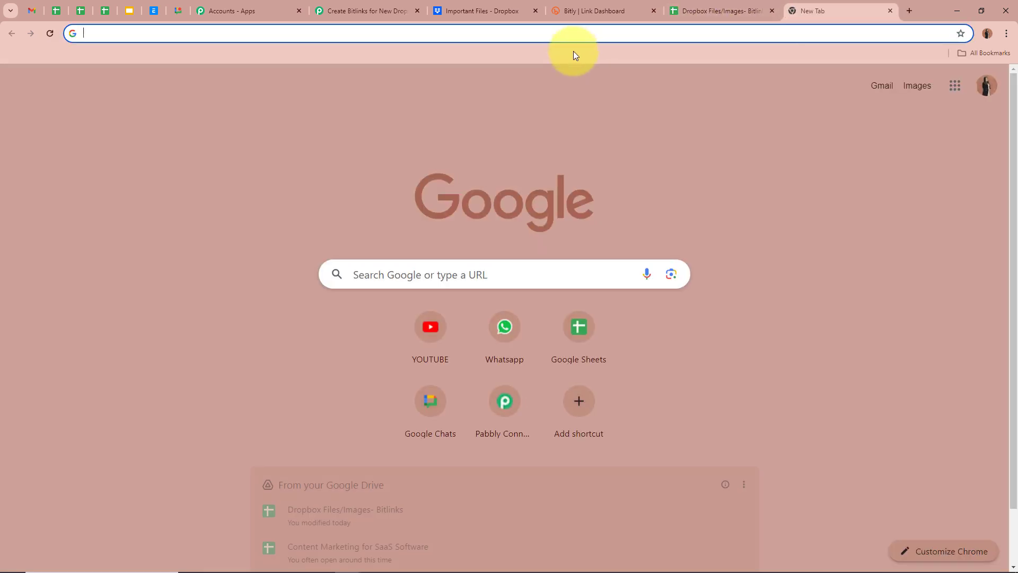
{"action": "key", "text": "ctrl+v"}
{"action": "key", "text": "Return"}
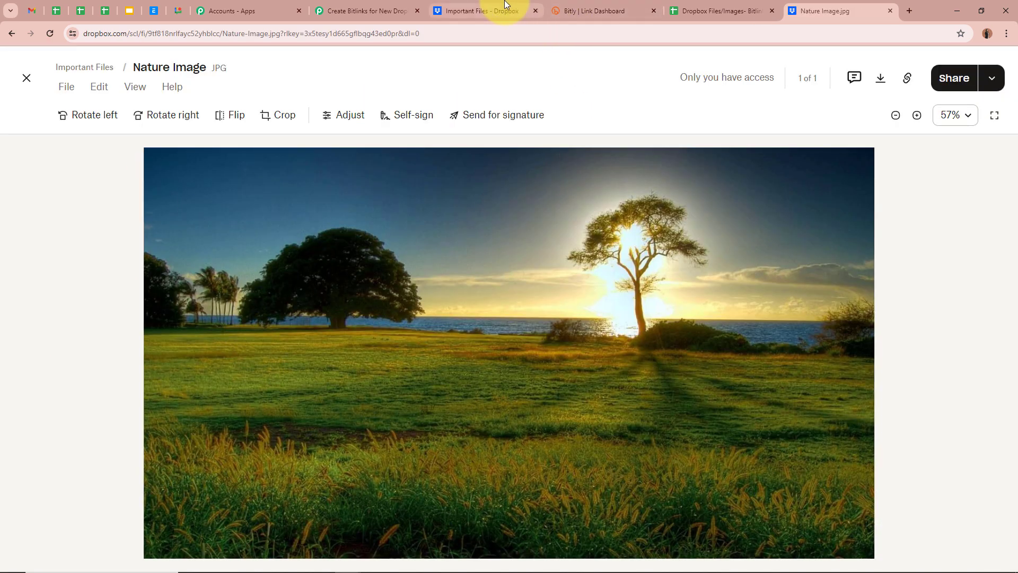
Compare the opened image with Nature Image in the Dropbox Important Files folder, and close the tab opened from the Bitlink
{"action": "left_click", "coordinate": [505, 5]}
{"action": "left_click", "coordinate": [415, 416]}
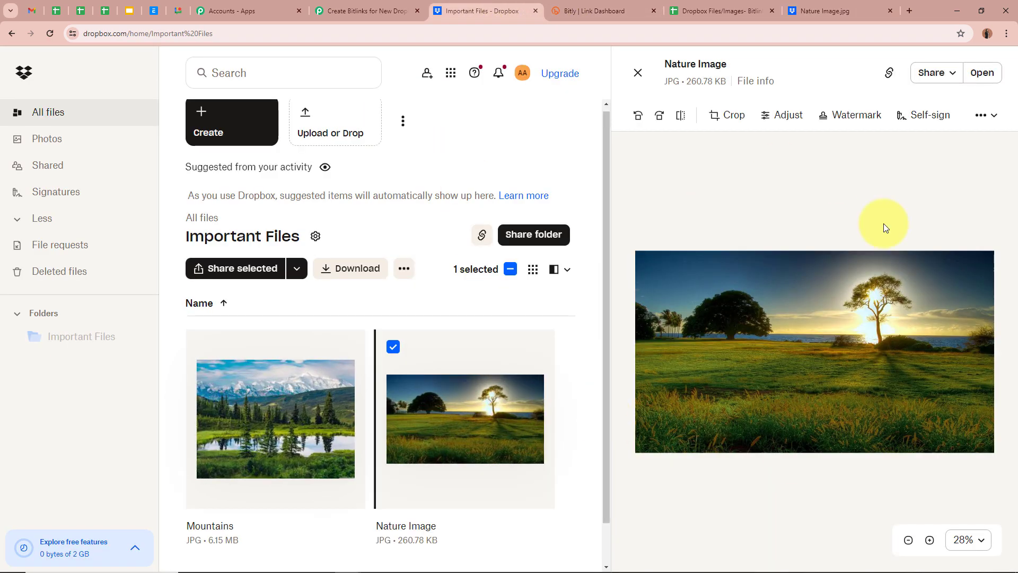
{"action": "left_click", "coordinate": [880, 11]}
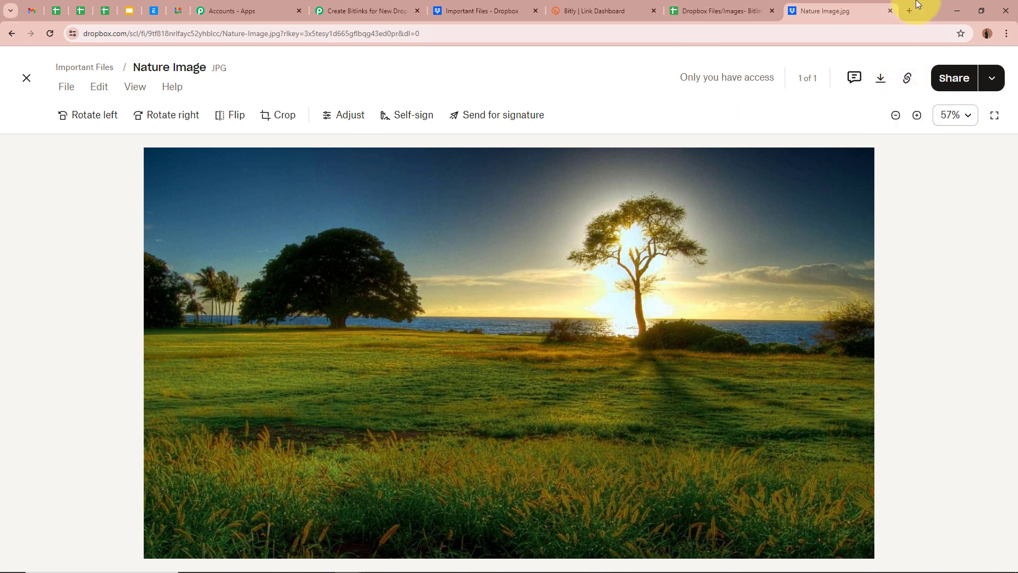
{"action": "left_click", "coordinate": [890, 9]}
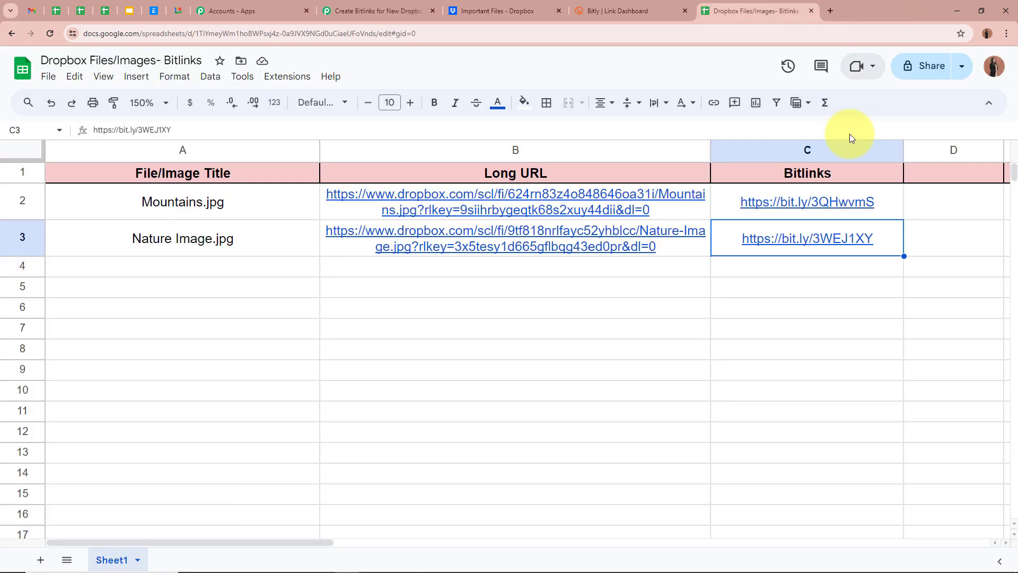
Return to the Pabbly Connect workflow and review its Dropbox trigger and its Bitly and Google Sheets actions
{"action": "left_click", "coordinate": [596, 281]}
{"action": "left_click", "coordinate": [266, 250]}
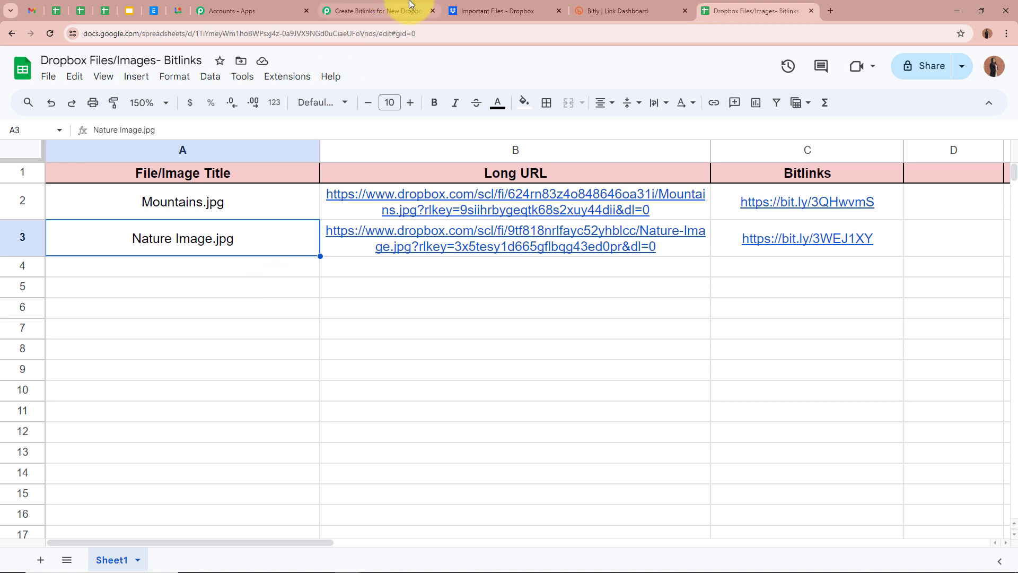
{"action": "left_click", "coordinate": [378, 10]}
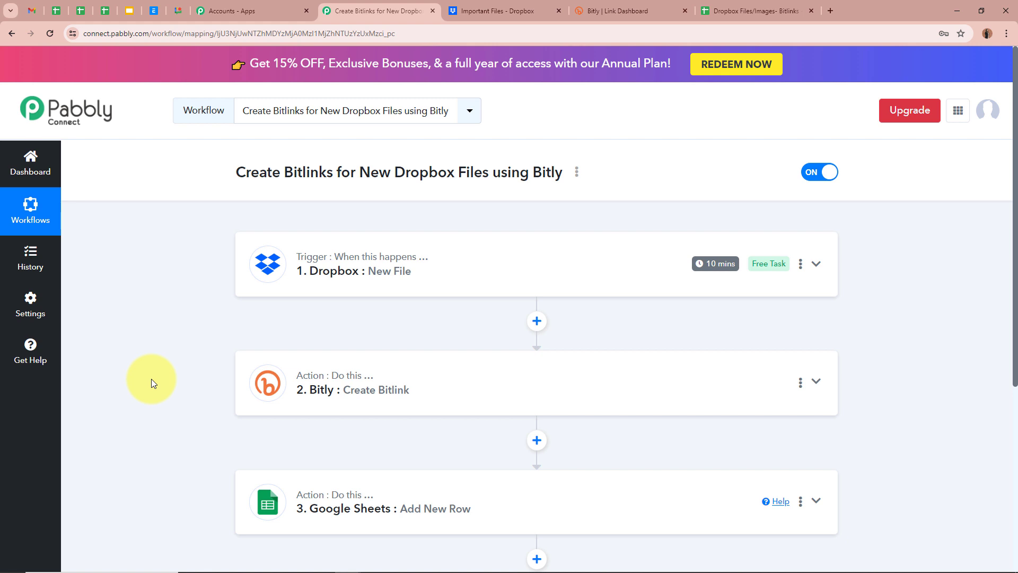
{"action": "scroll", "coordinate": [151, 378], "scroll_direction": "down", "scroll_amount": 1}
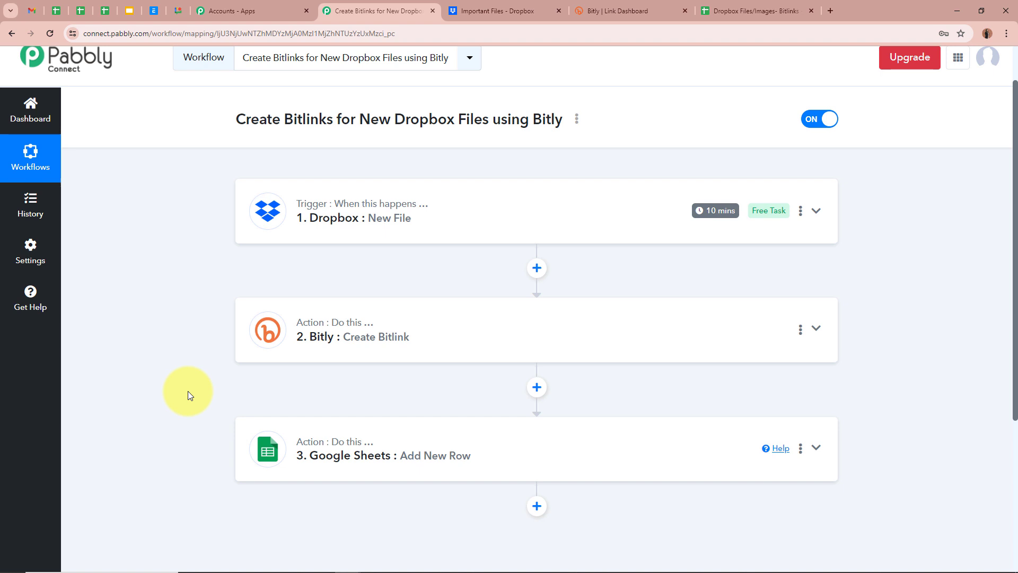
{"action": "scroll", "coordinate": [188, 392], "scroll_direction": "up", "scroll_amount": 1}
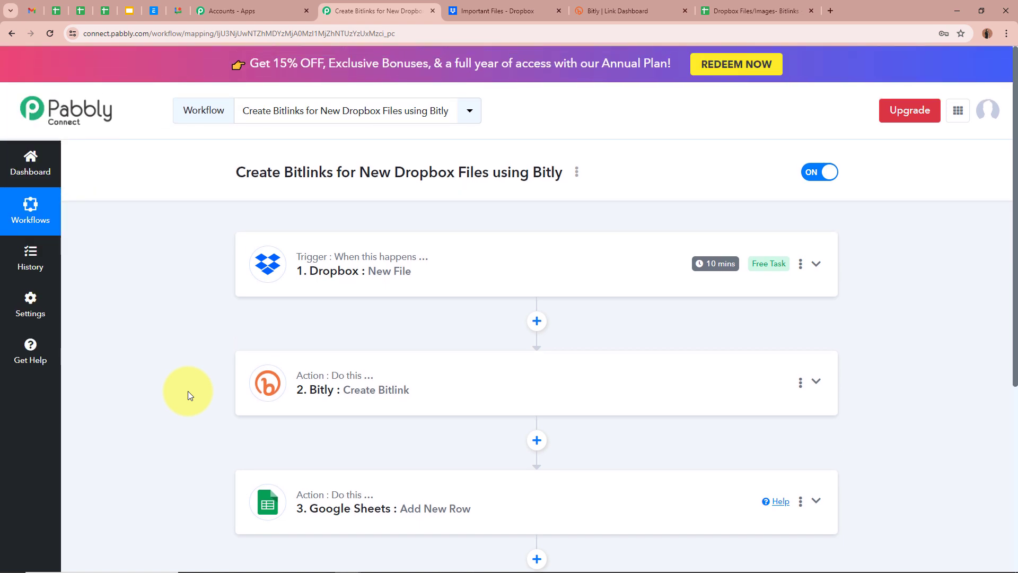